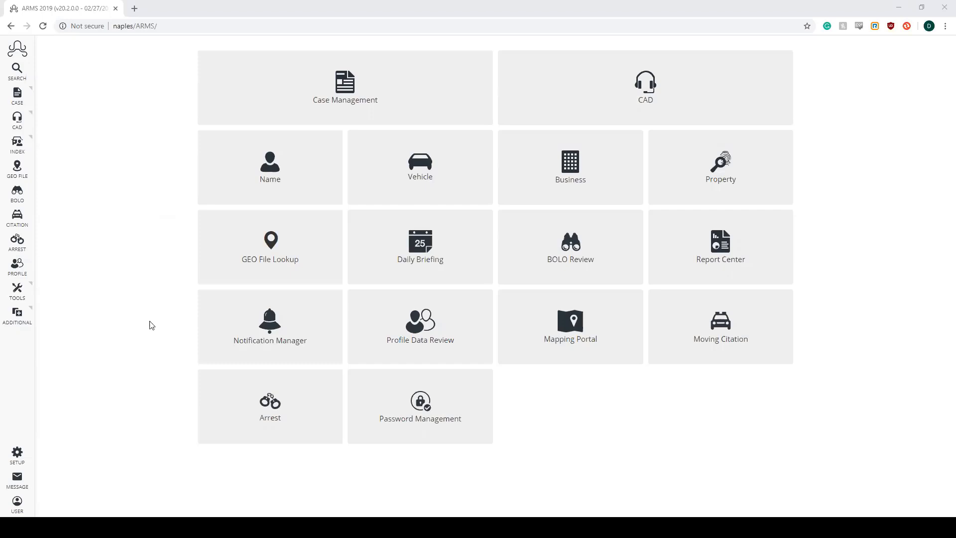
View the crime codes in the Crime and Incident setup and return to the setup dashboard
click(21, 457)
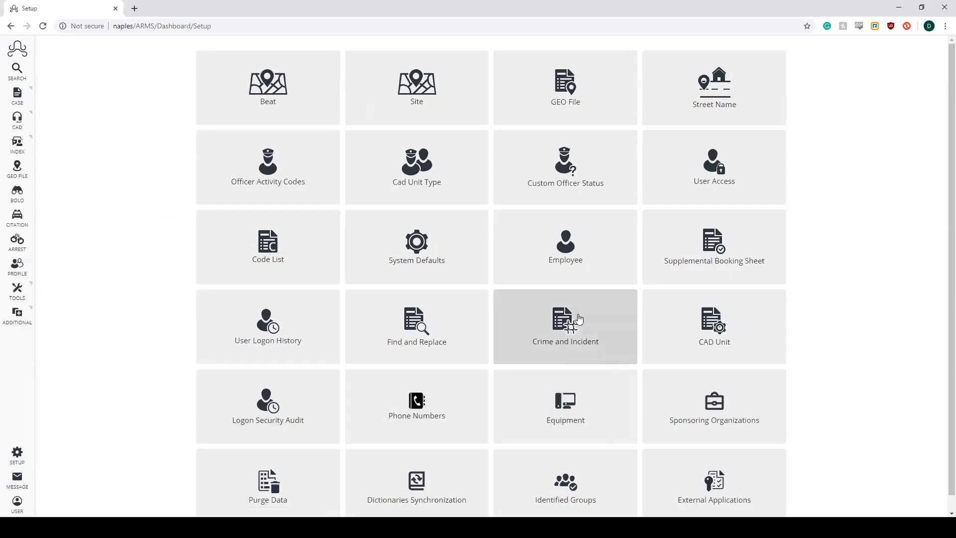
click(565, 326)
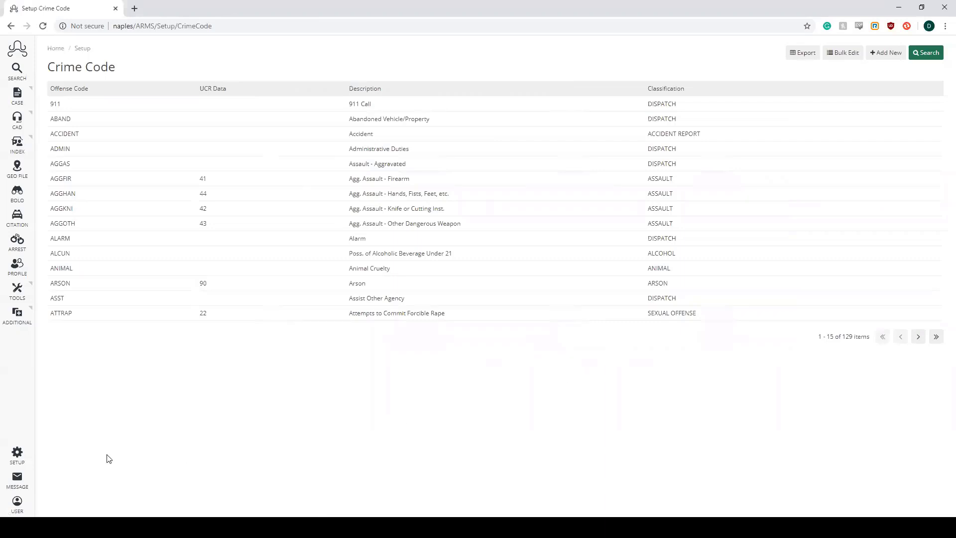
click(25, 457)
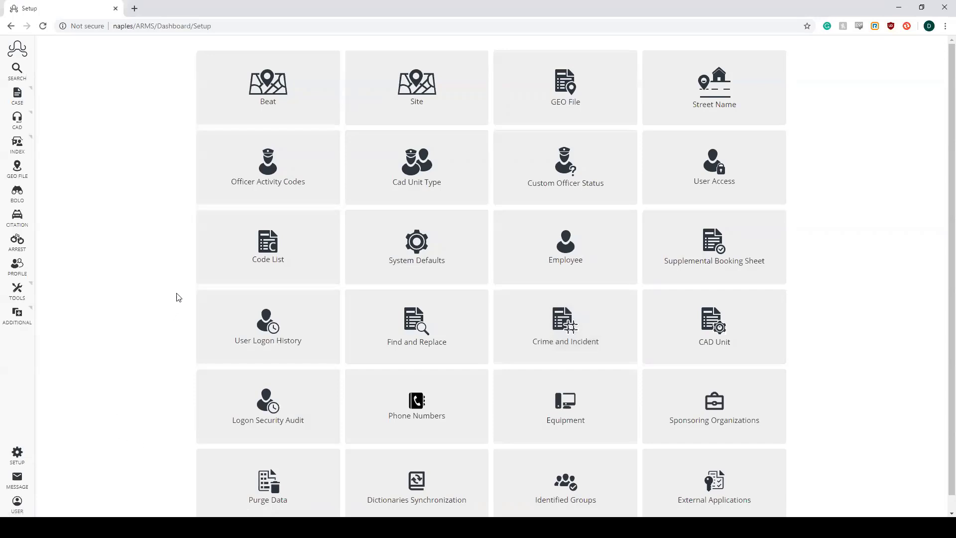
Display the HATE TYPE codes of the CLERY category in the Code List setup
click(269, 250)
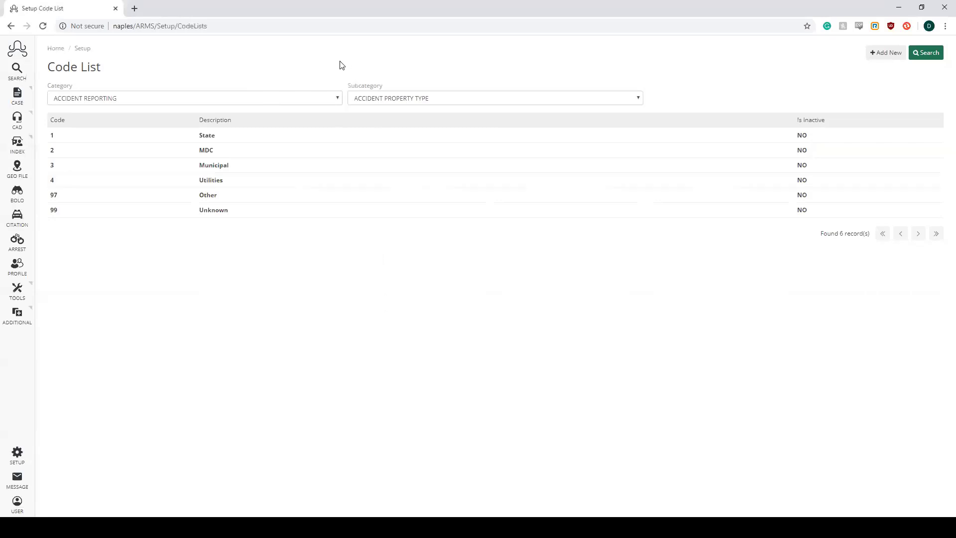
click(337, 101)
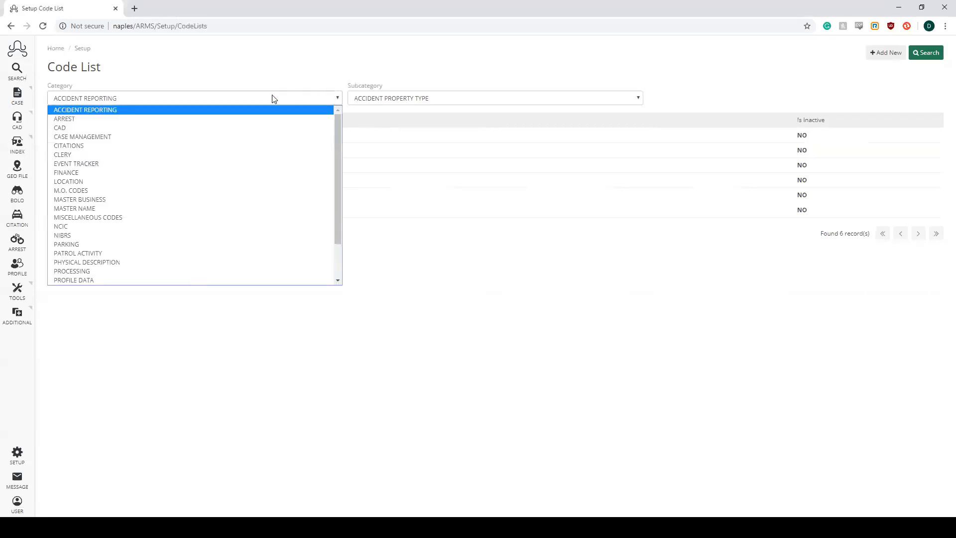
click(89, 154)
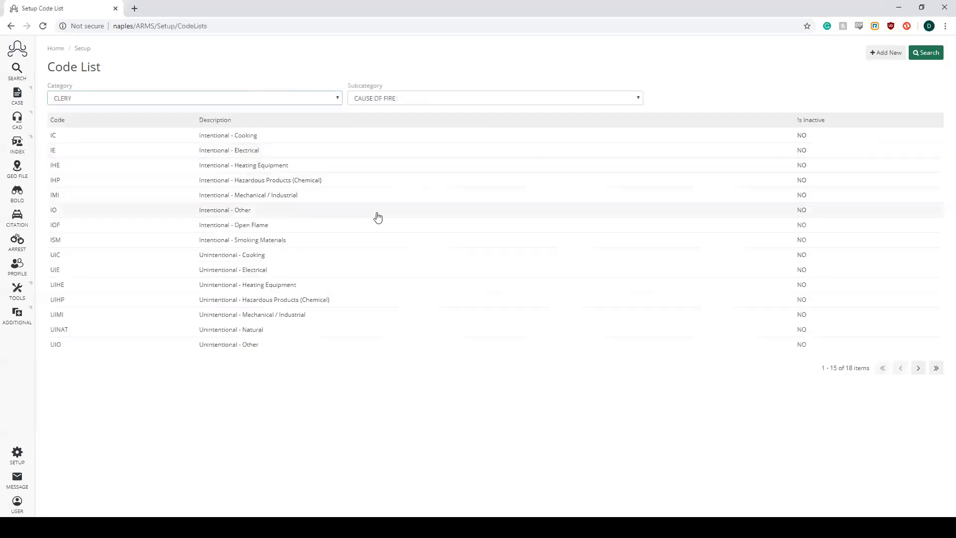
click(639, 100)
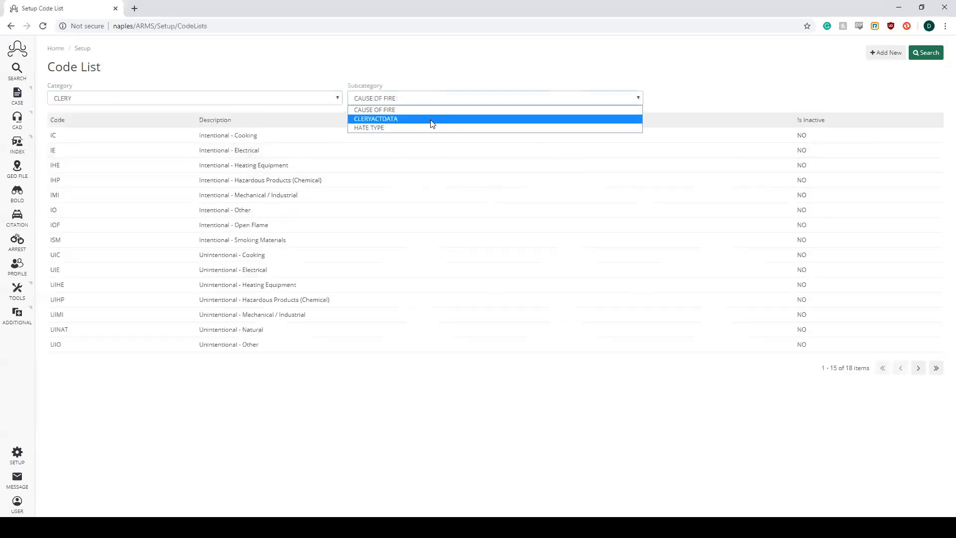
click(394, 131)
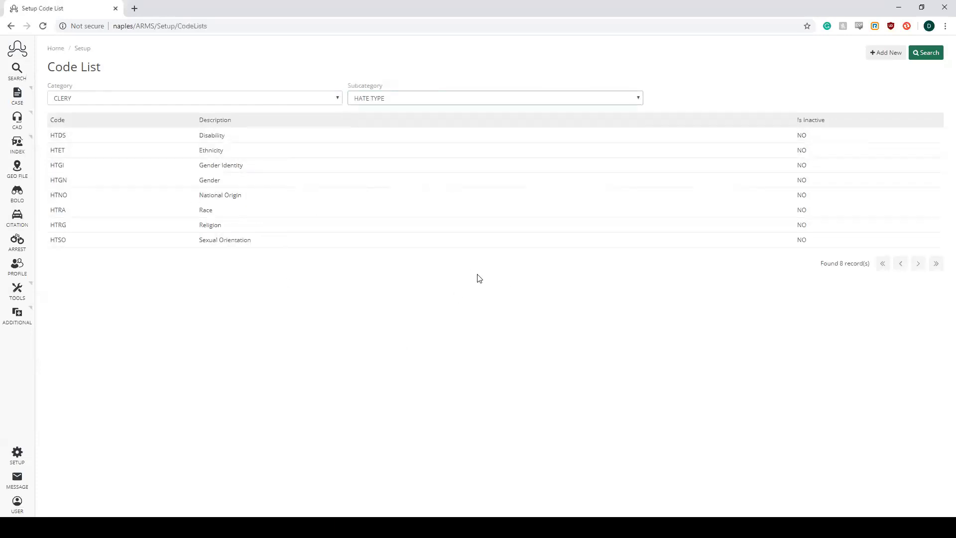
Review the CLERYACTDATA subcategory codes and return to the HATE TYPE subcategory
click(464, 102)
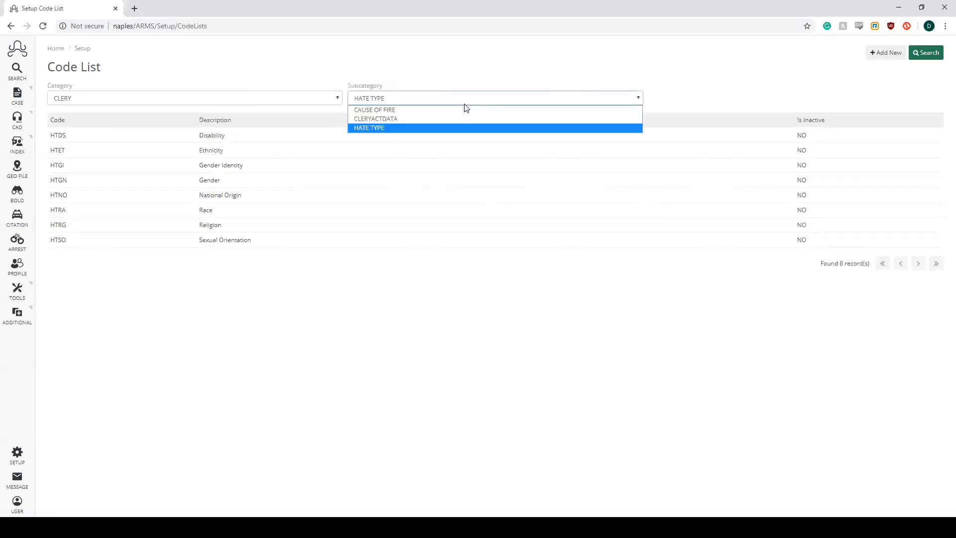
click(459, 123)
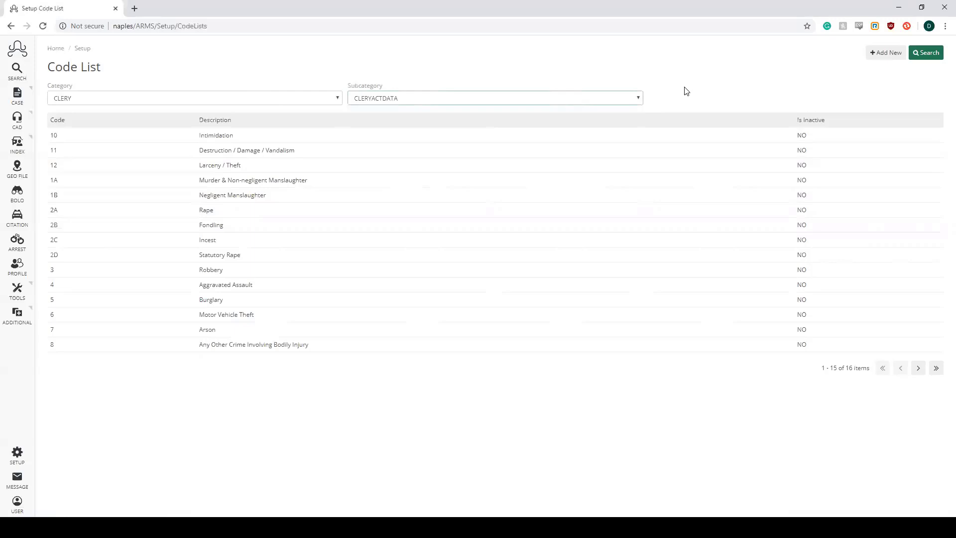
click(637, 98)
click(526, 126)
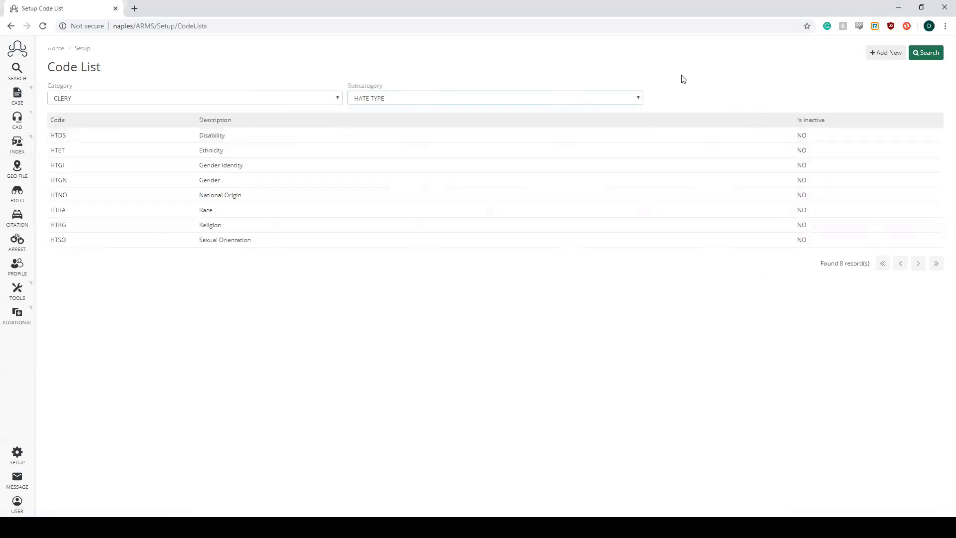
Open the Agg. Assault - Firearm crime code for editing and select 4 - AGGRAVATED ASSAULT as its Clery Act Data
click(87, 52)
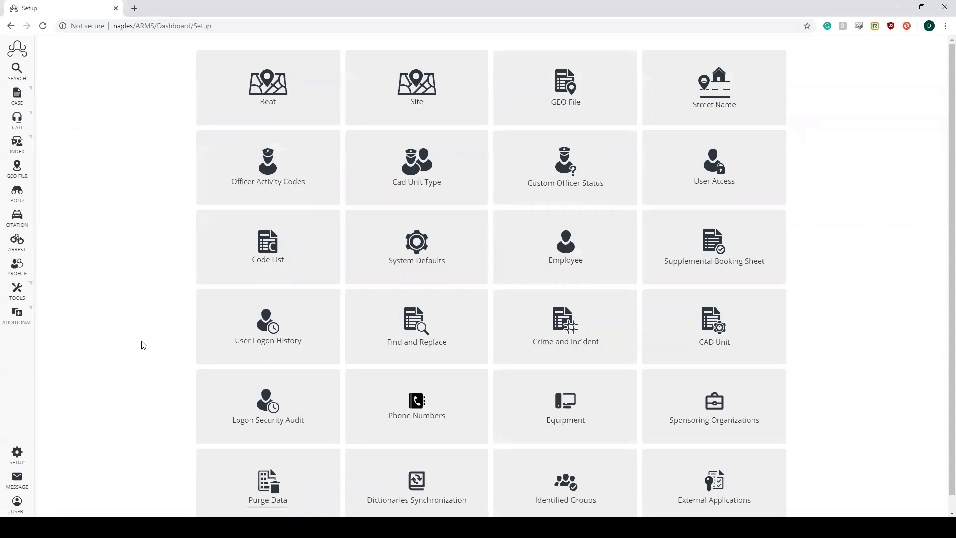
click(572, 328)
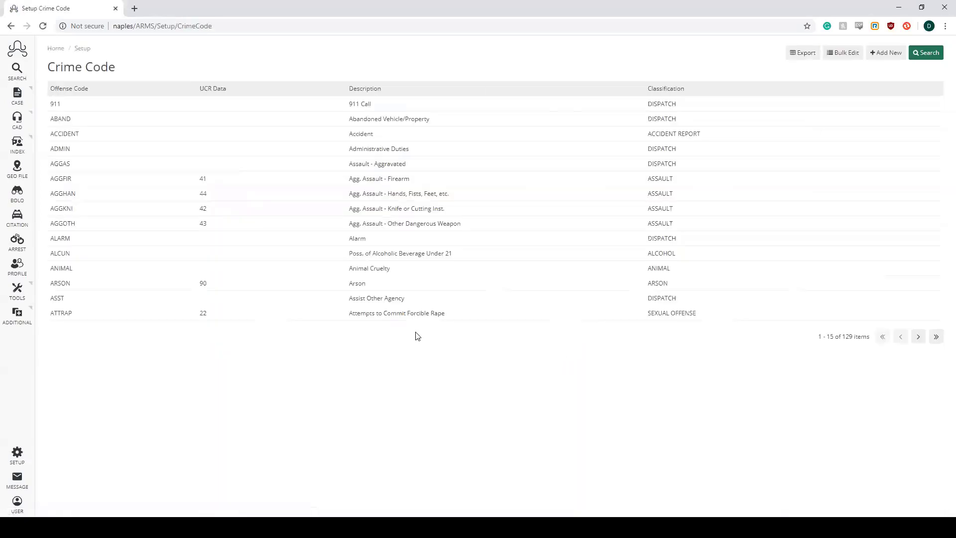
click(383, 179)
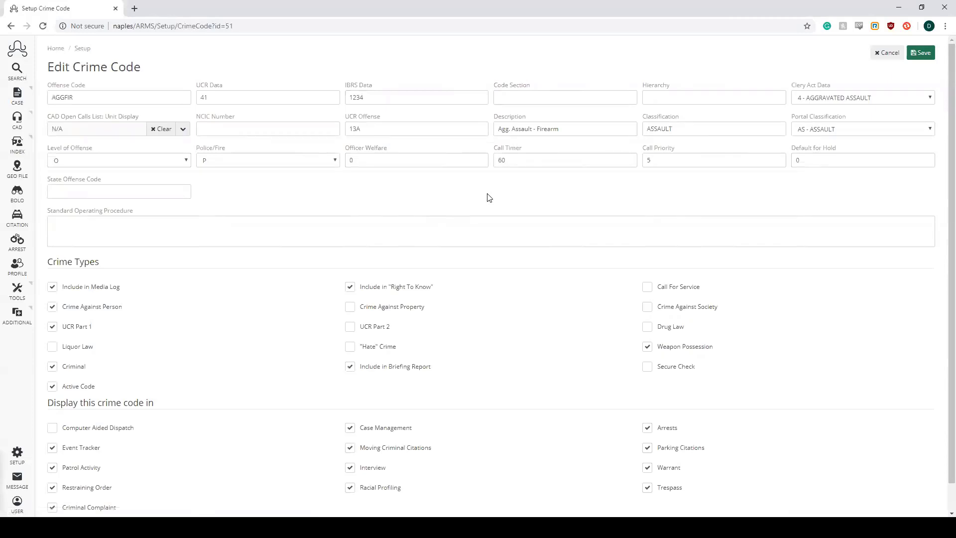
click(586, 127)
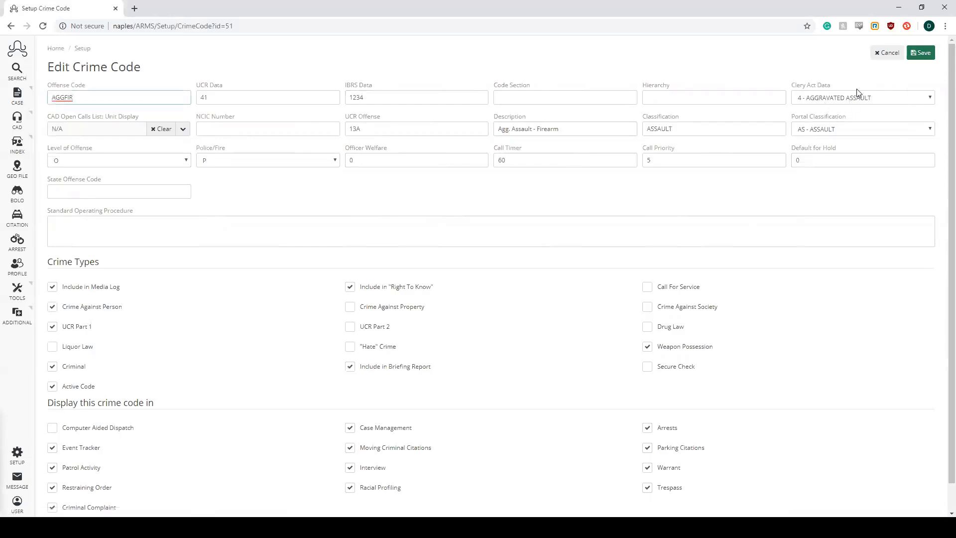
drag(795, 88, 836, 88)
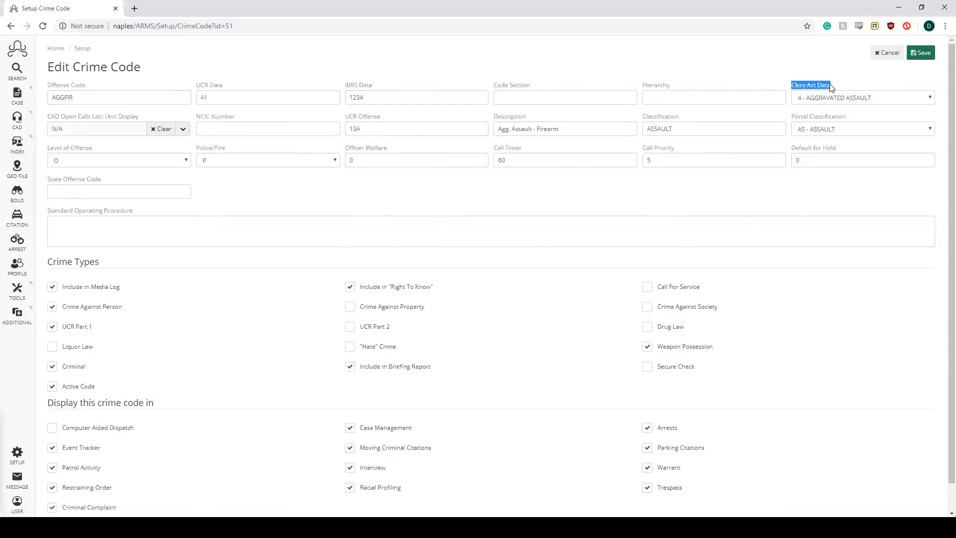
click(929, 98)
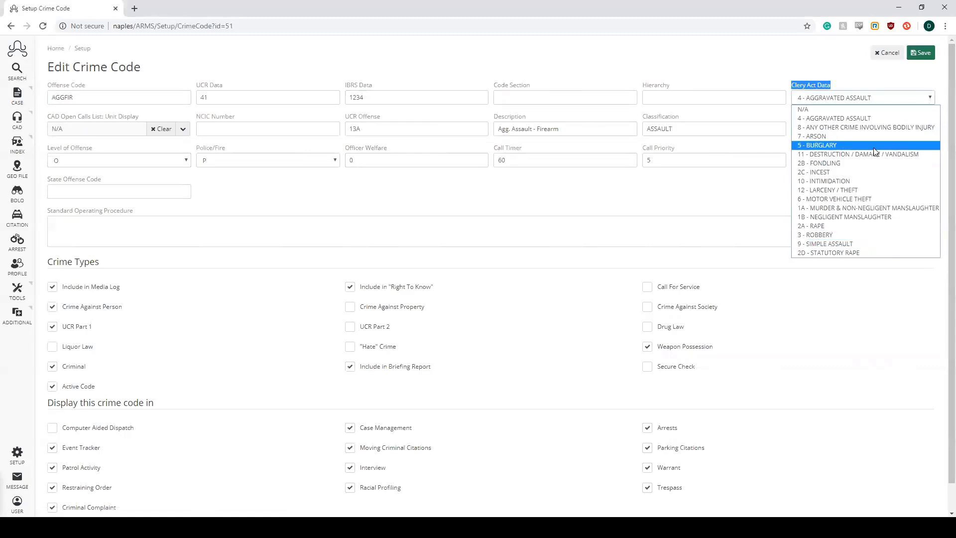
click(859, 118)
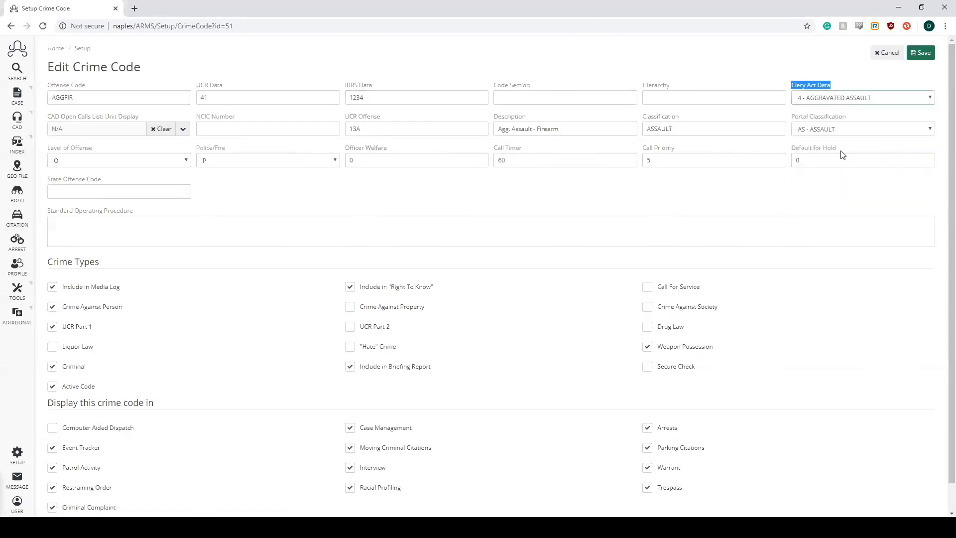
Check the crime code's Include in Media Log and Include in "Right To Know" options and save the crime code
click(749, 194)
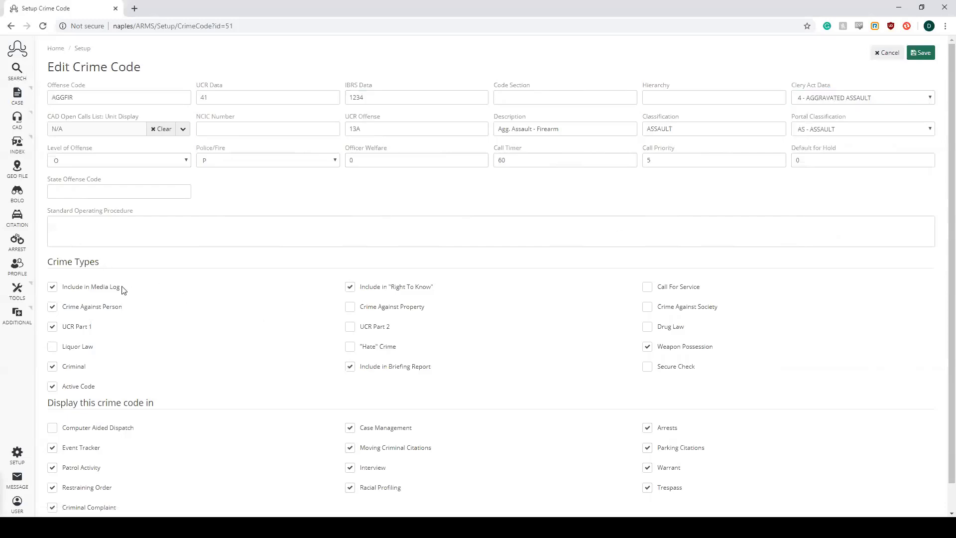
drag(123, 289, 63, 287)
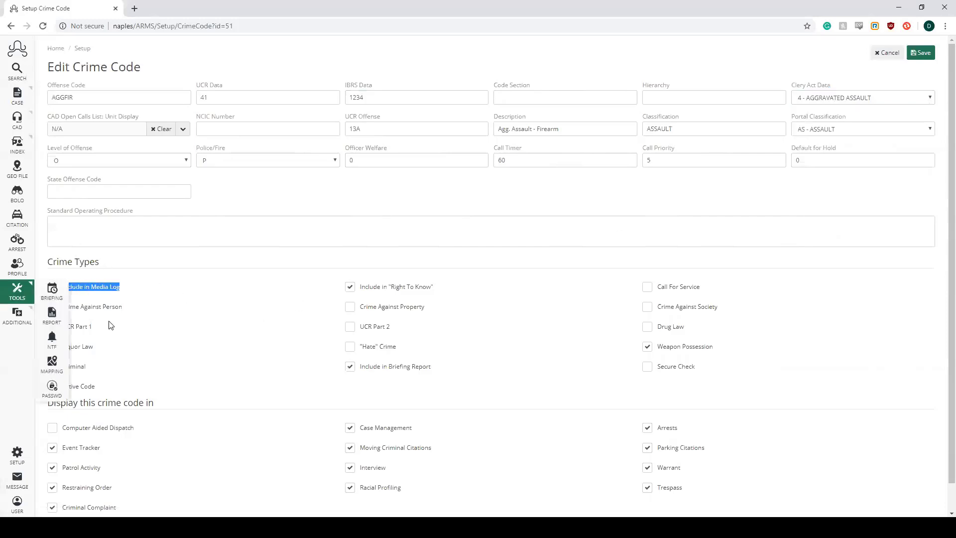
click(135, 287)
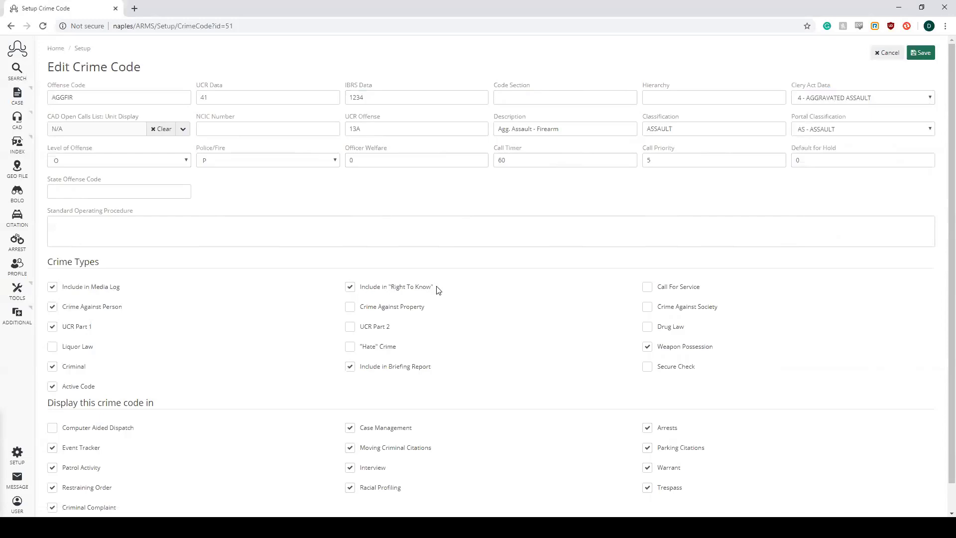
drag(436, 288, 360, 285)
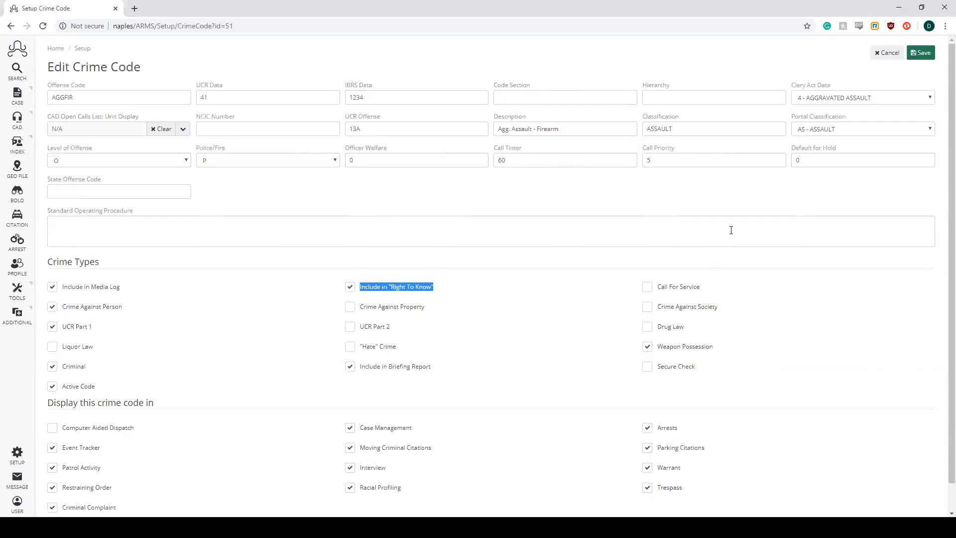
click(789, 324)
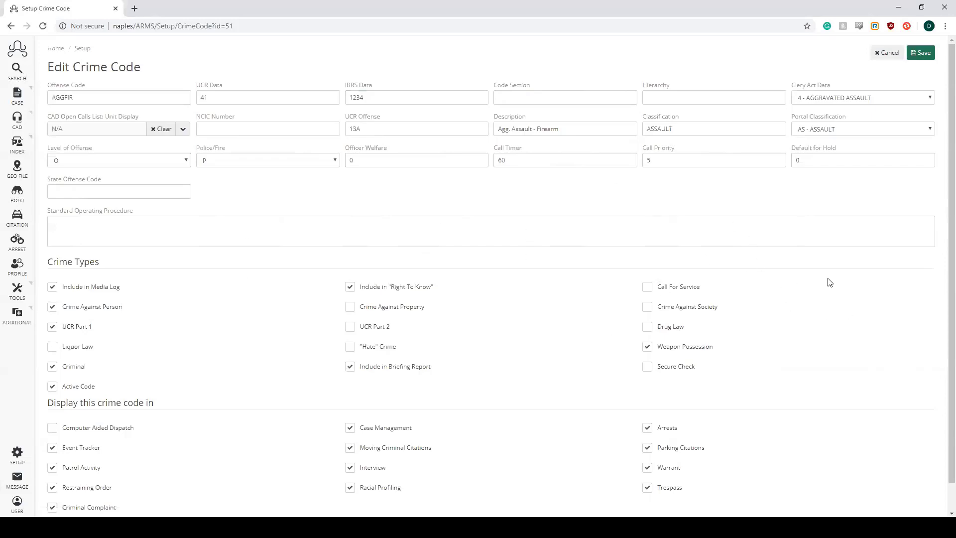
click(923, 53)
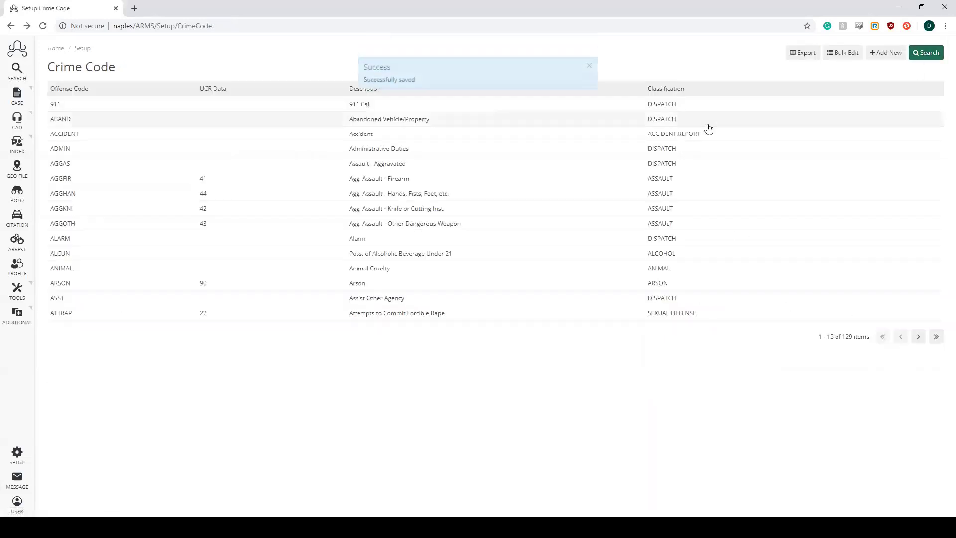
click(588, 68)
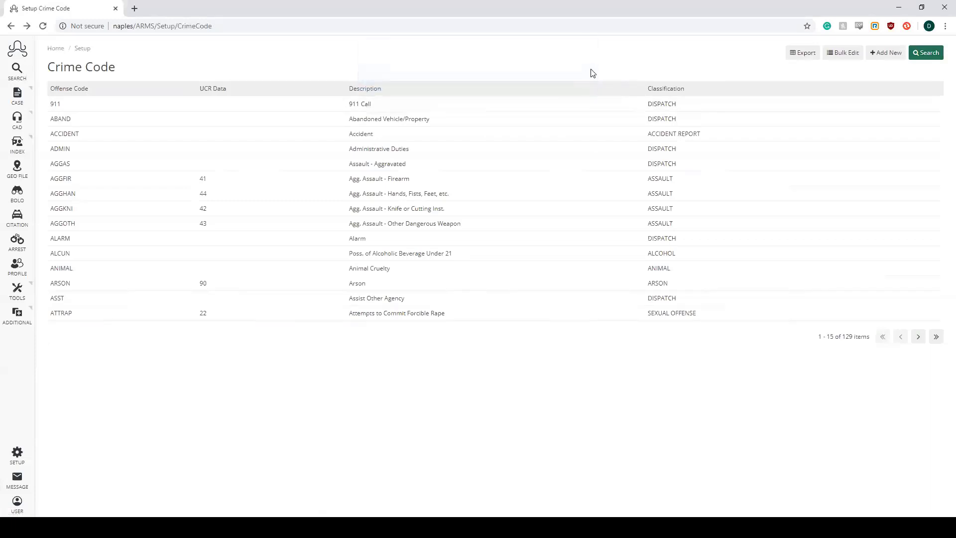
Check the Clery Data classification of the Parkwood Hall location in the GEO File setup and save the location
click(82, 50)
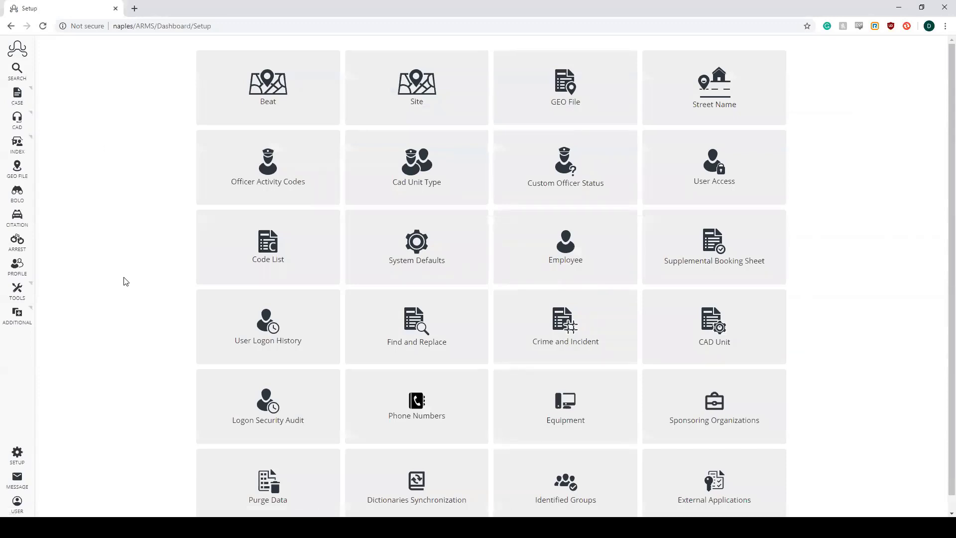
click(570, 91)
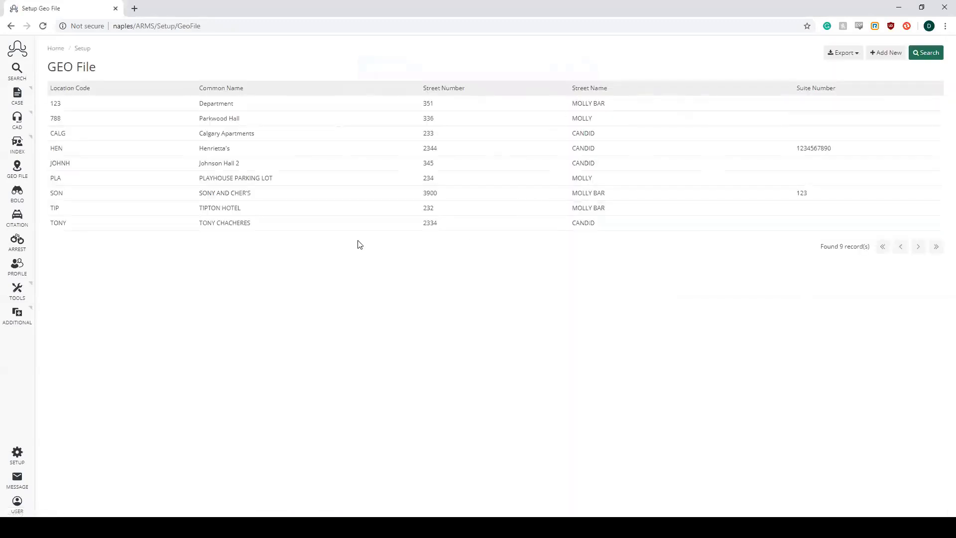
click(300, 118)
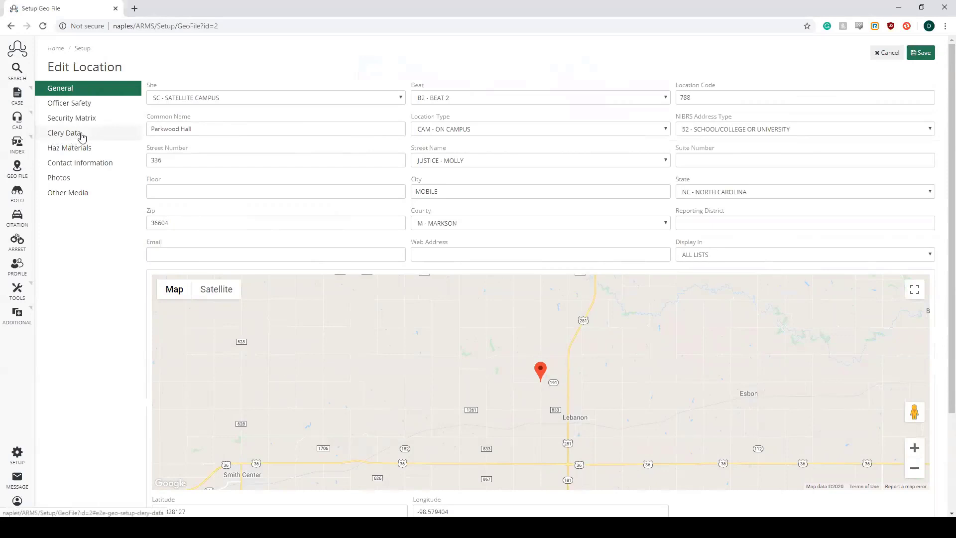
click(85, 136)
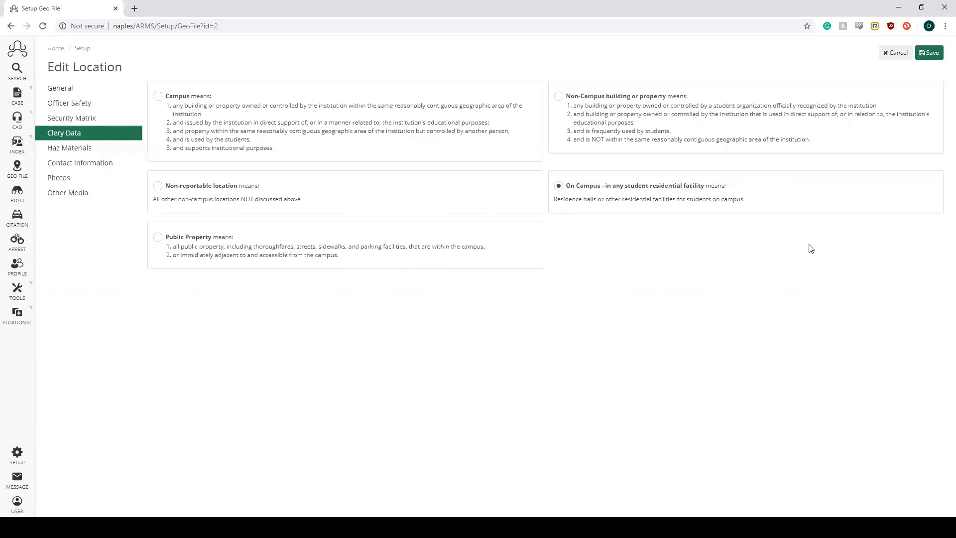
click(930, 53)
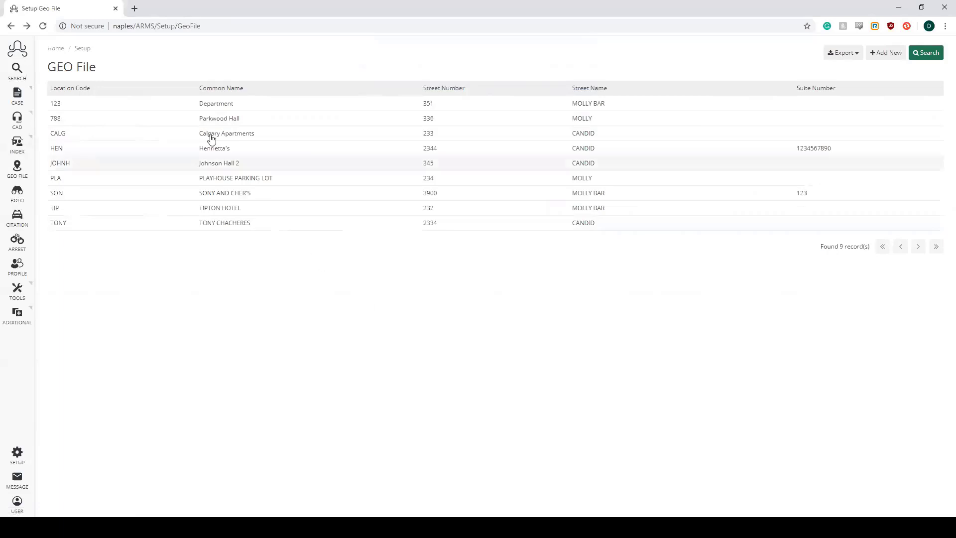
Open the in-progress Parkwood Hall case from Case Management and open its Agg. Assault - Firearm incident for editing
mouse_move(19, 97)
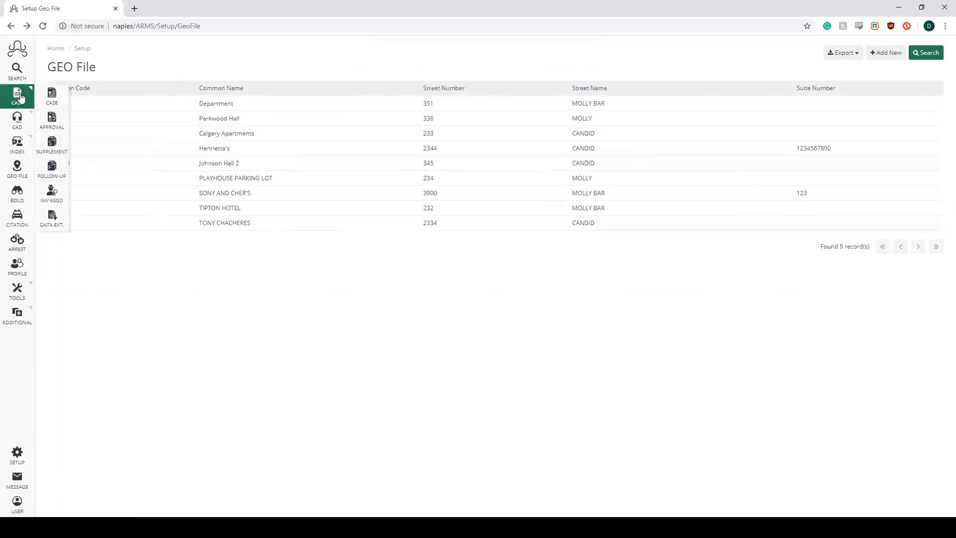
click(53, 98)
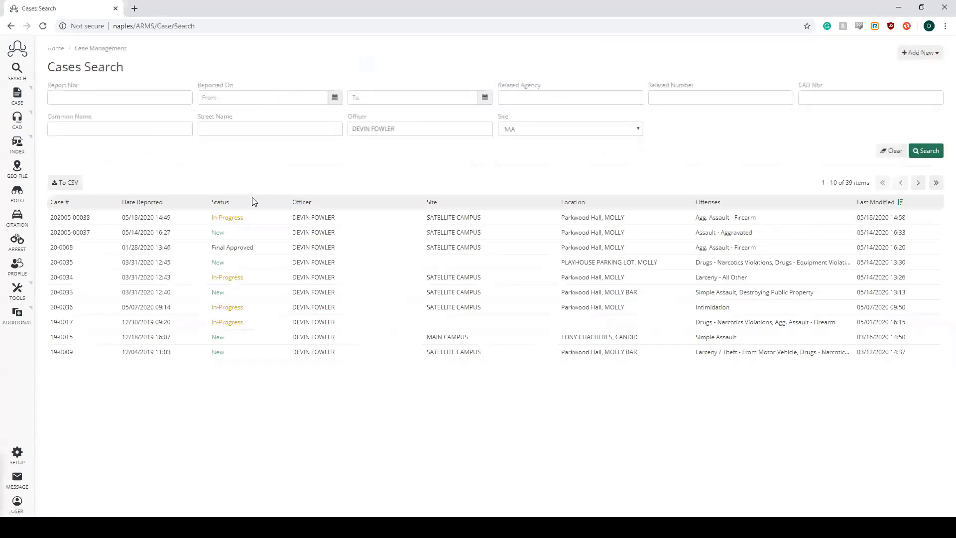
click(249, 218)
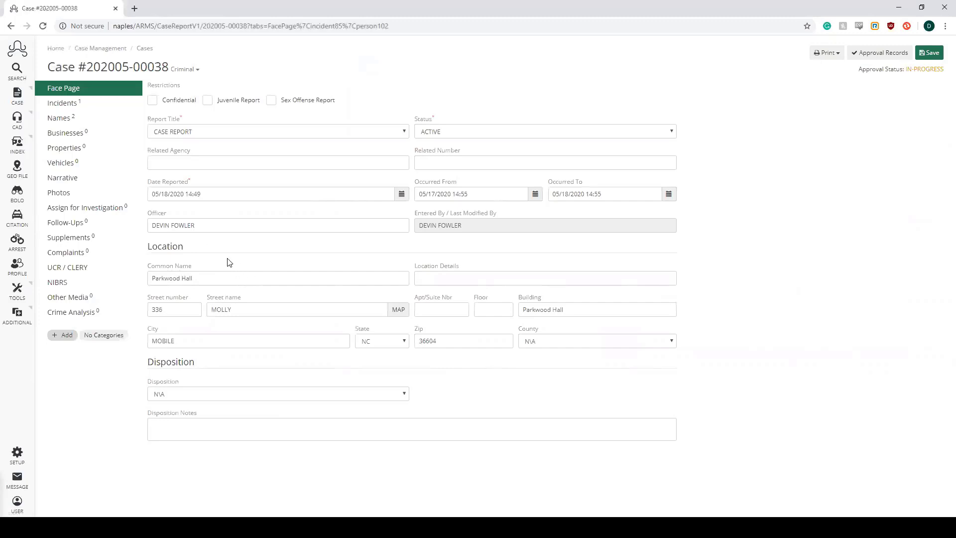
click(86, 104)
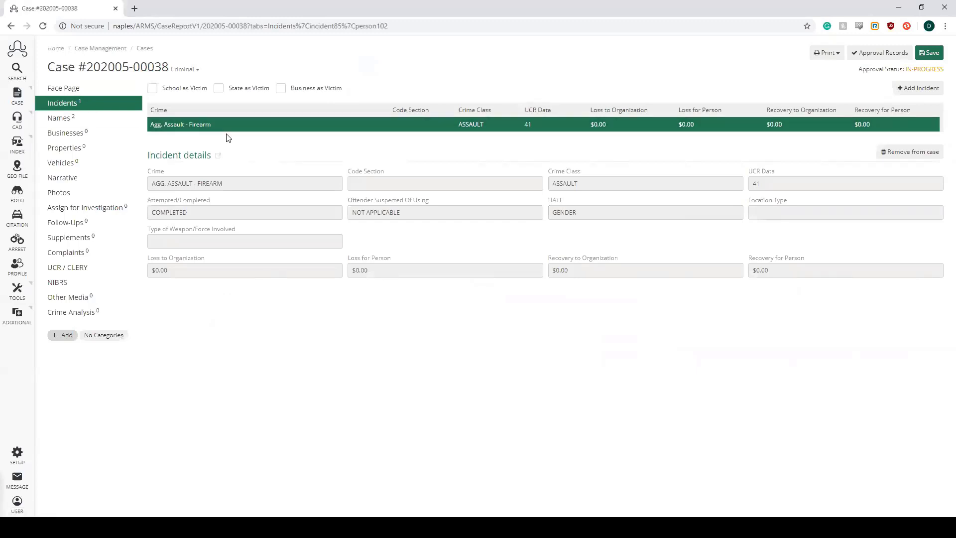
click(189, 158)
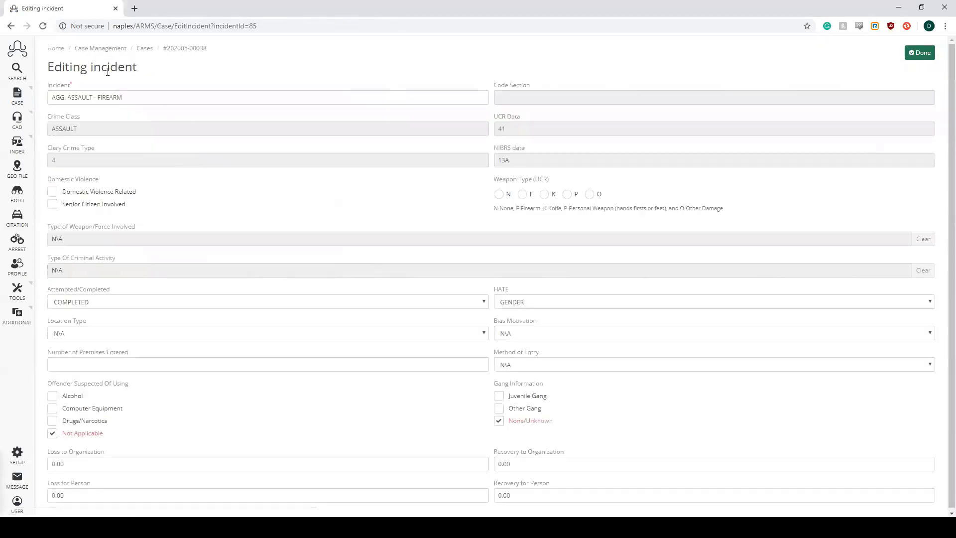
Check the incident's Clery Crime Type, select GENDER as its HATE value and finish editing the incident
double_click(52, 159)
click(930, 302)
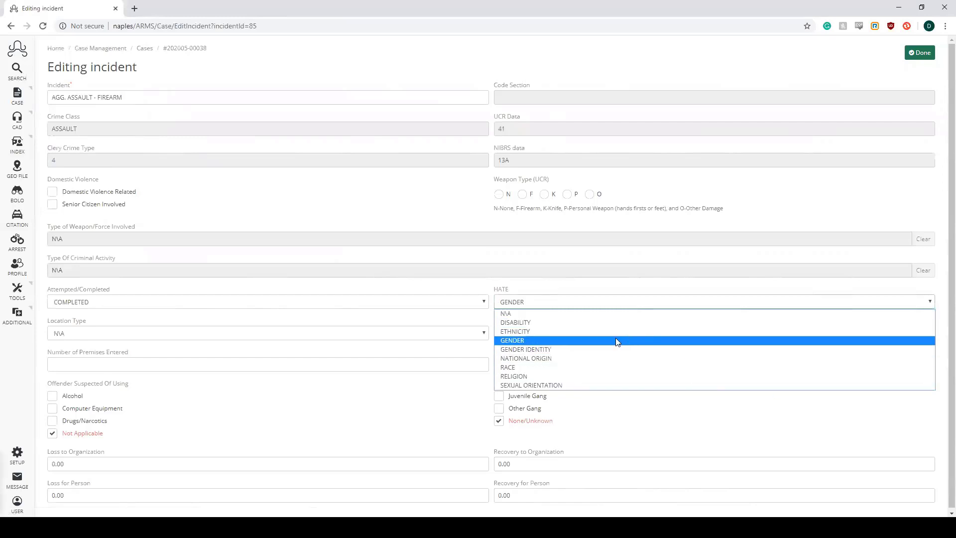
click(521, 342)
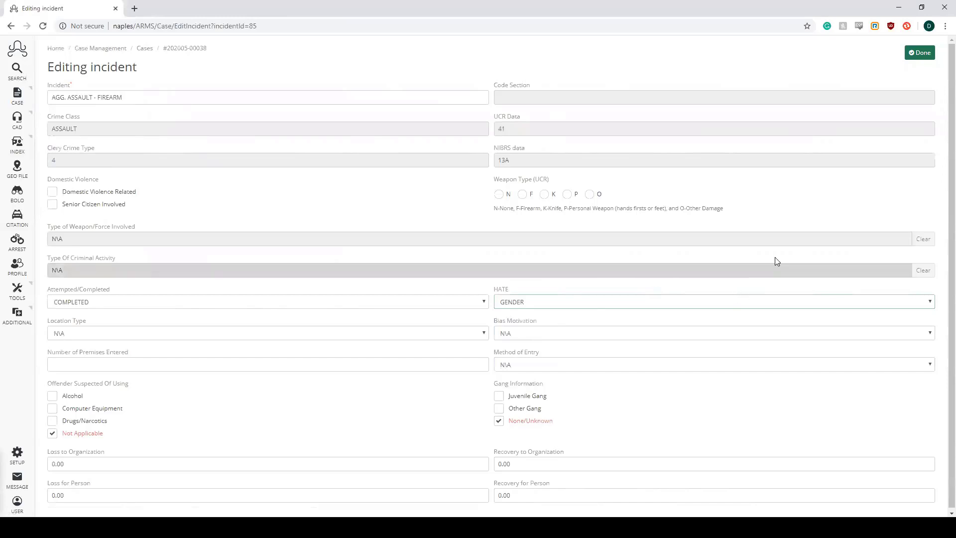
click(915, 57)
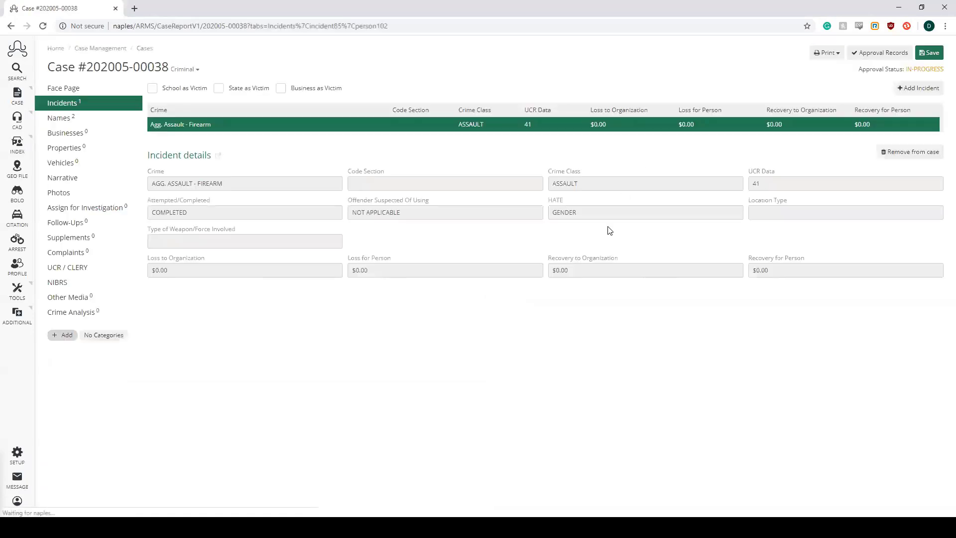
View the names involved in the case and open the reporting module in a separate browser tab
click(85, 119)
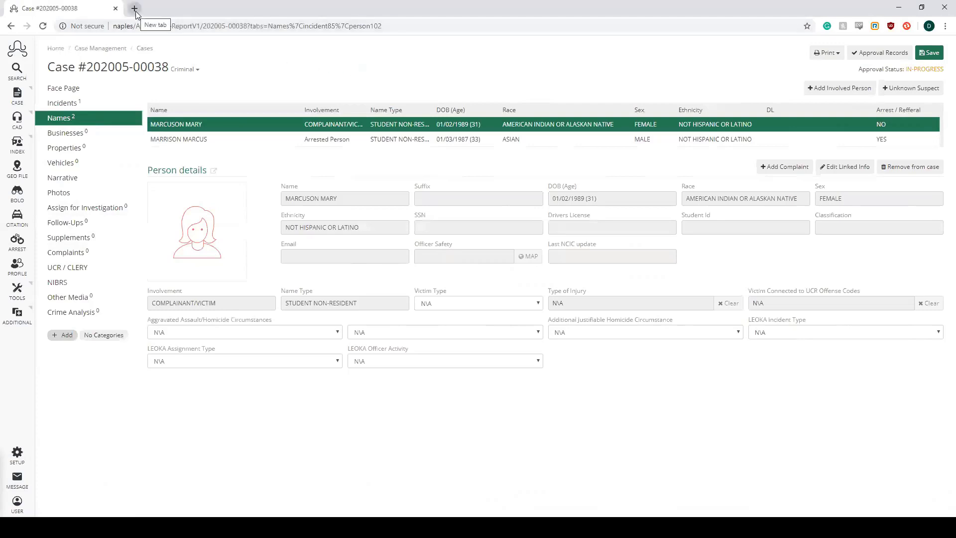
mouse_move(30, 294)
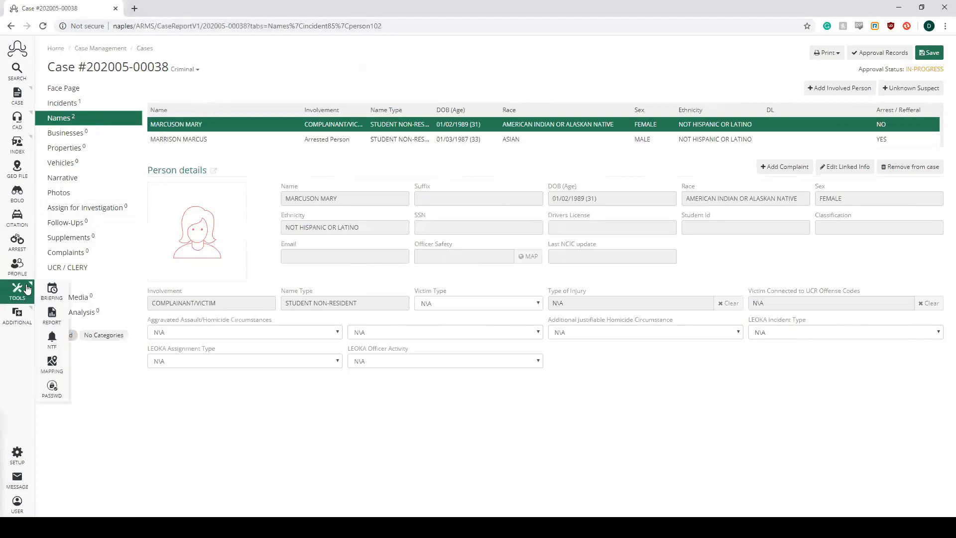
right_click(53, 317)
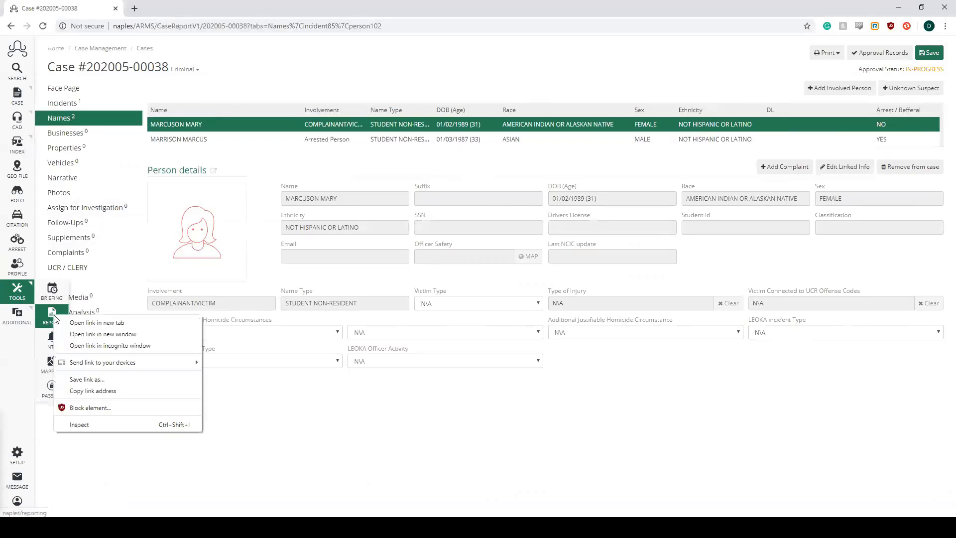
click(109, 323)
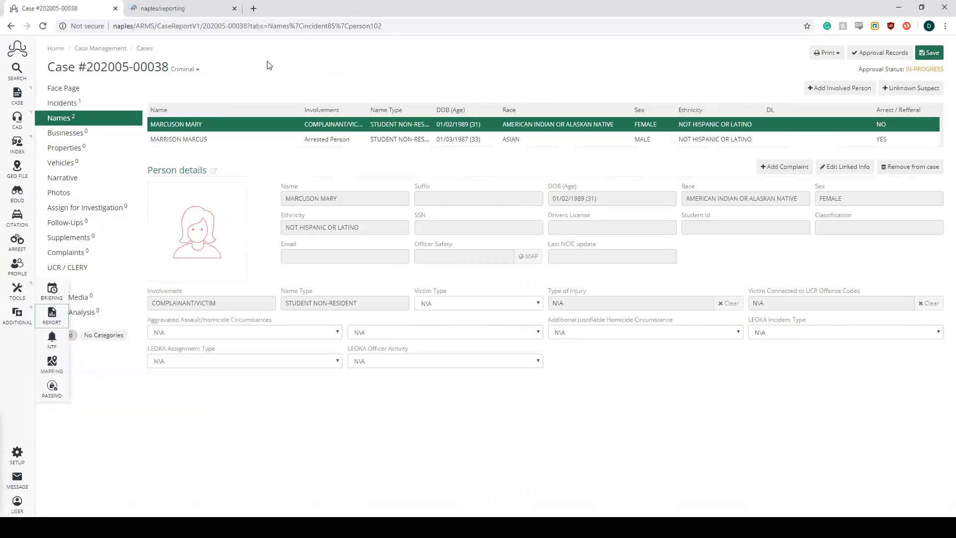
click(191, 14)
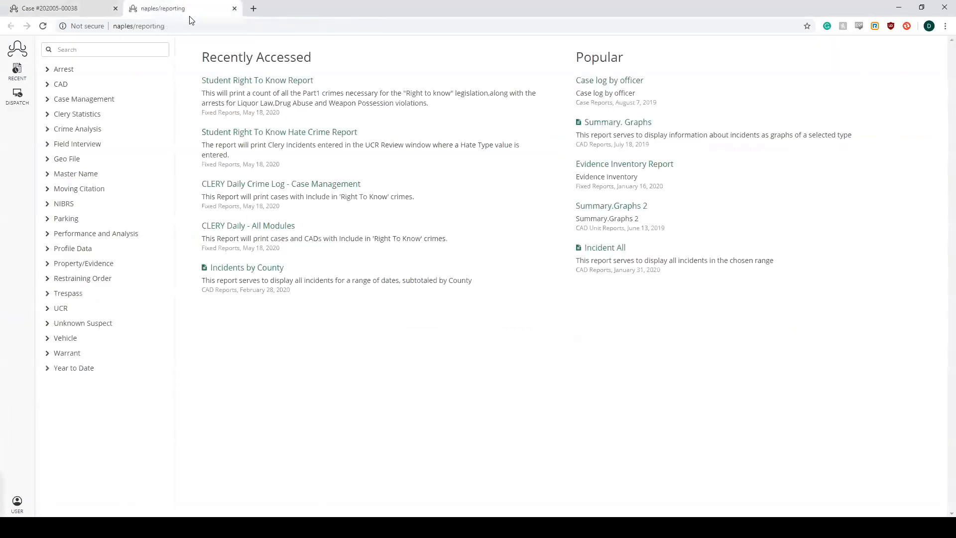
Run the Student Right To Know Report from the Clery Statistics canned reports with 2018 as the From Year
click(70, 115)
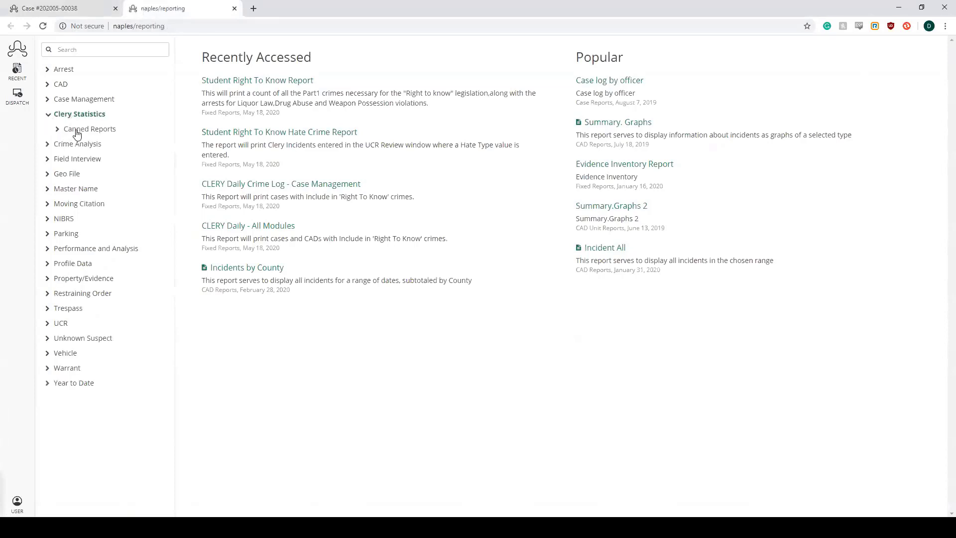
click(76, 130)
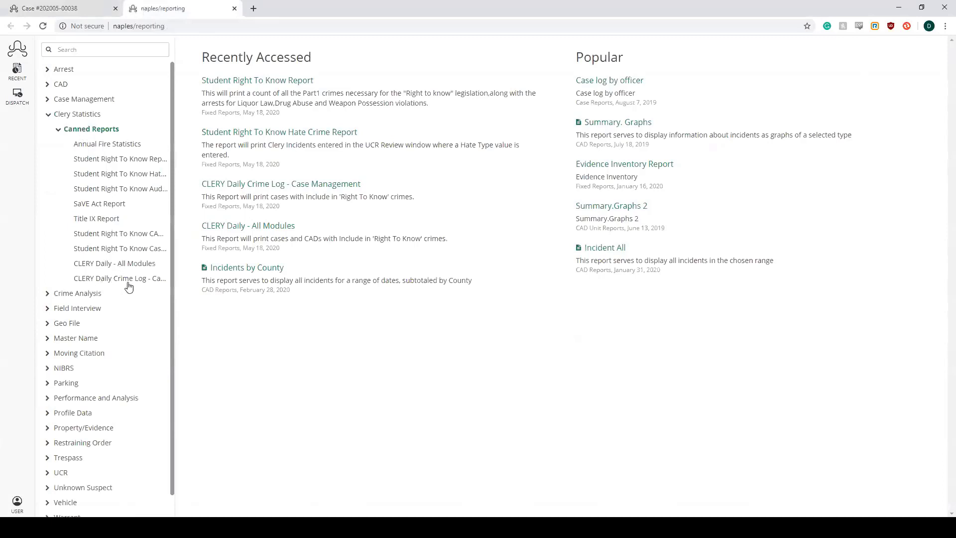
click(119, 160)
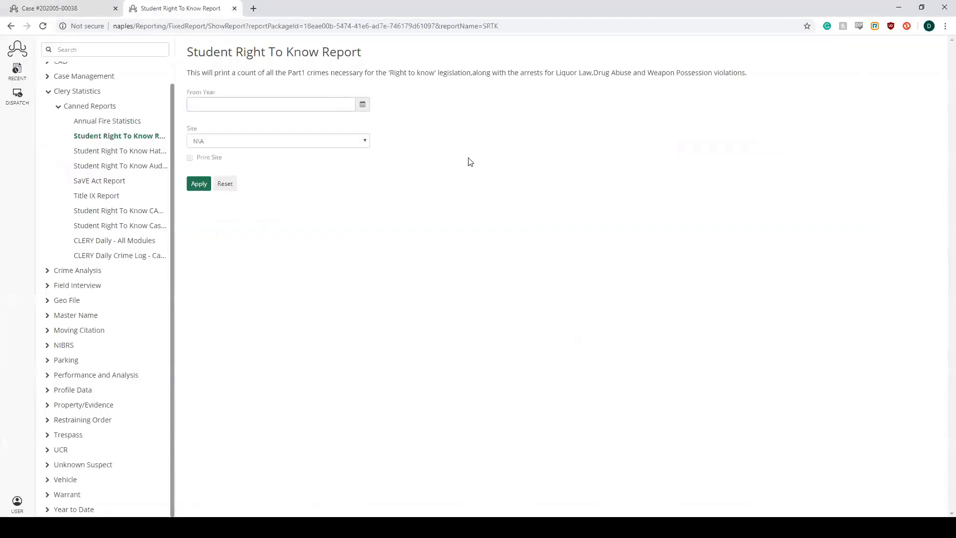
text(2018)
click(206, 186)
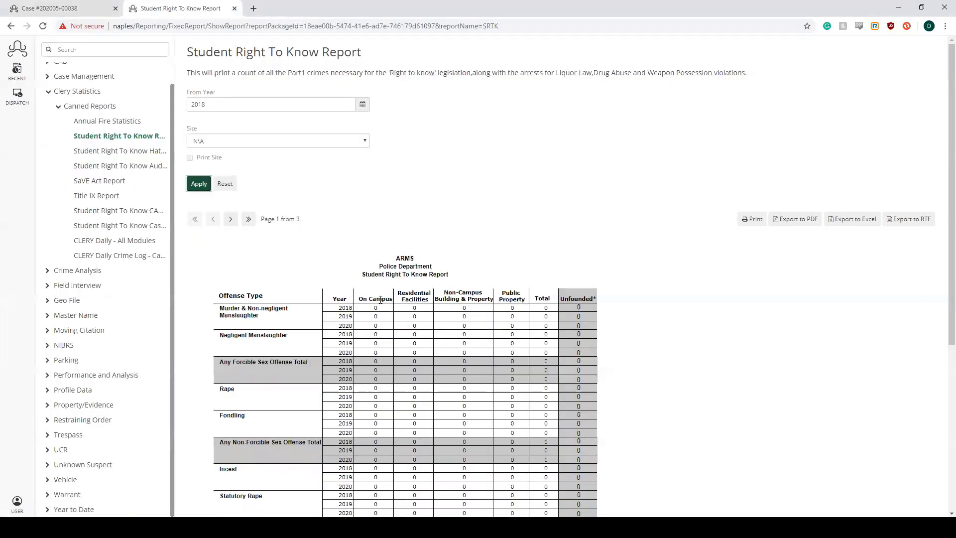
Examine the first report page's yearly offense counts by Clery location, including the Aggravated Assault rows
mouse_move(337, 308)
mouse_down()
mouse_move(353, 308)
mouse_move(341, 326)
mouse_up()
click(644, 339)
scroll(656, 281, down, 2)
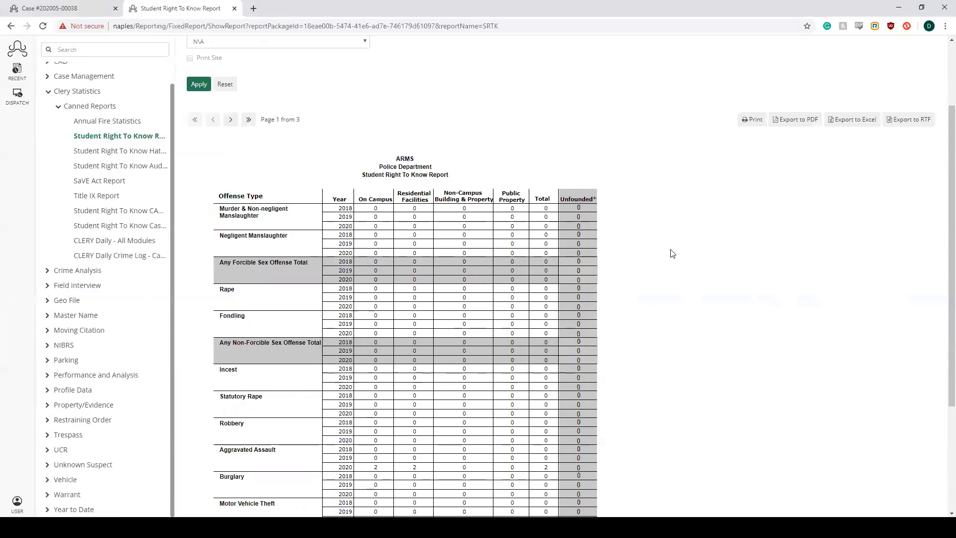
scroll(649, 253, down, 1)
scroll(647, 253, down, 2)
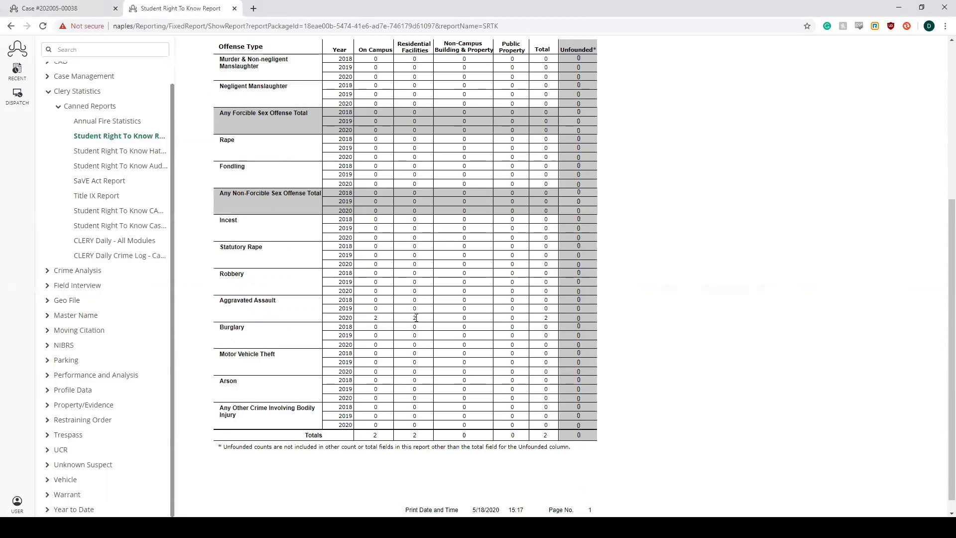
scroll(729, 331, up, 2)
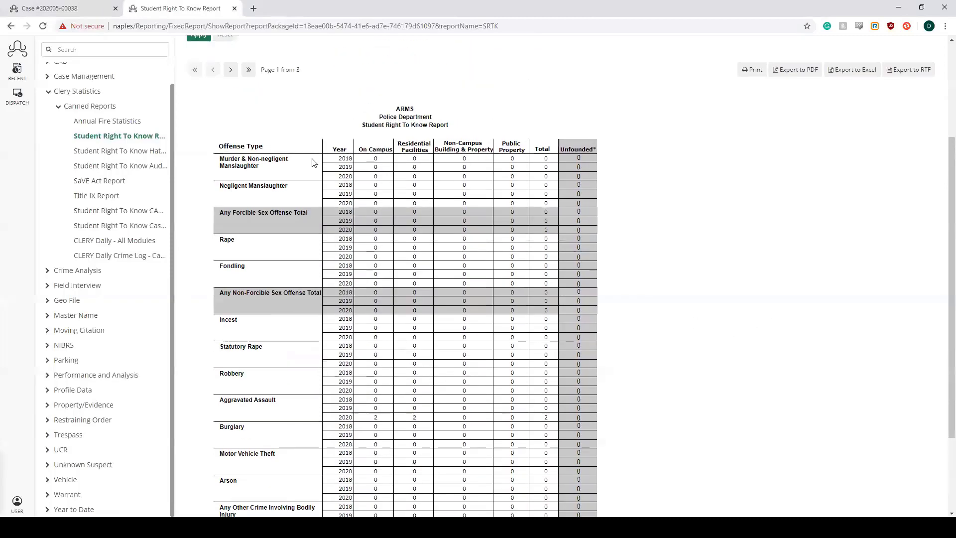
Review the report's pages on arrests and judicial referrals and on domestic violence, dating violence and stalking incidents
click(232, 73)
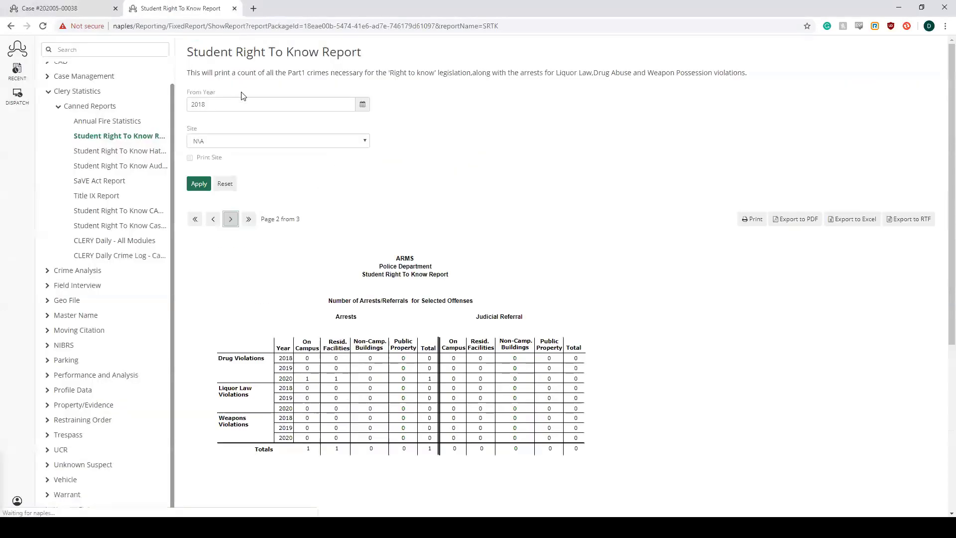
scroll(620, 305, down, 2)
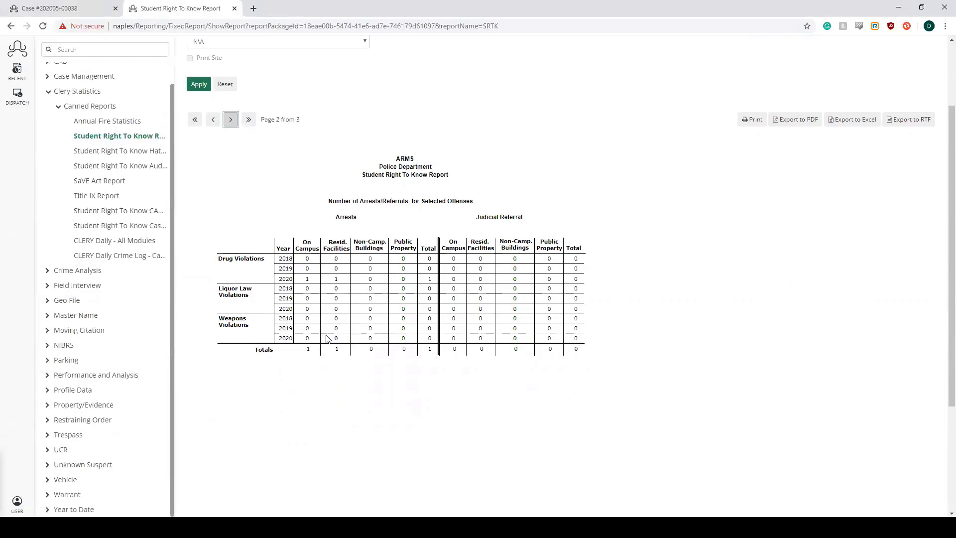
click(230, 120)
scroll(396, 380, down, 1)
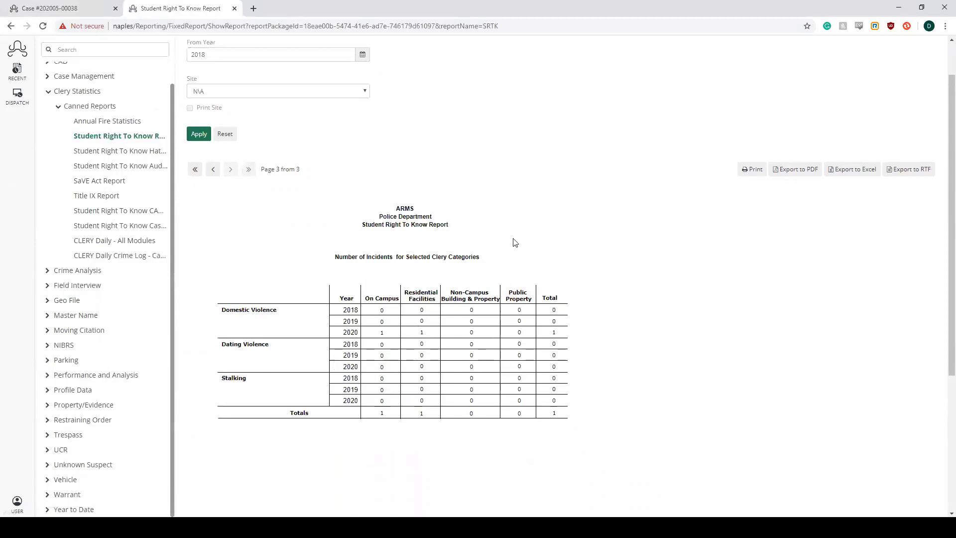
scroll(571, 267, up, 1)
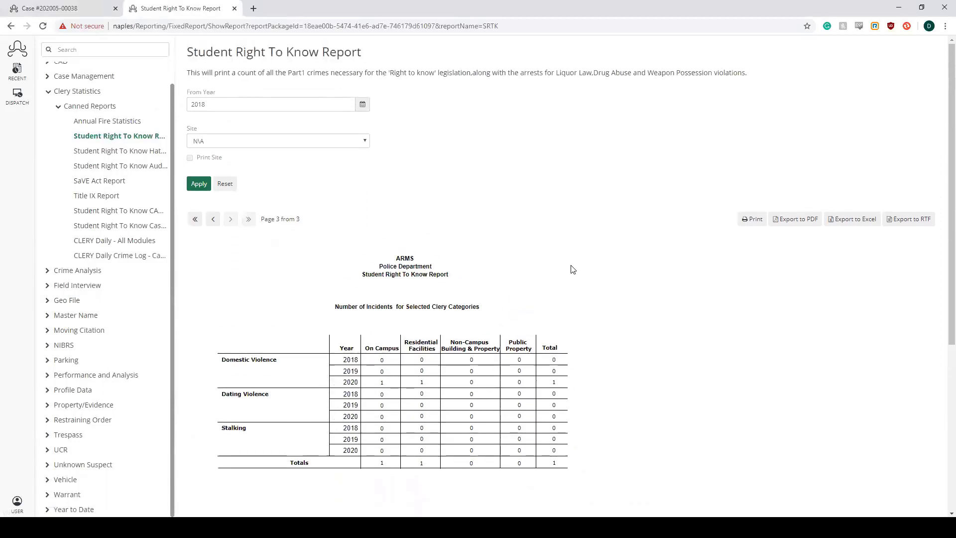
Run the Student Right To Know Hate Crime Report with 2018 as the From Year and review its first page
click(125, 153)
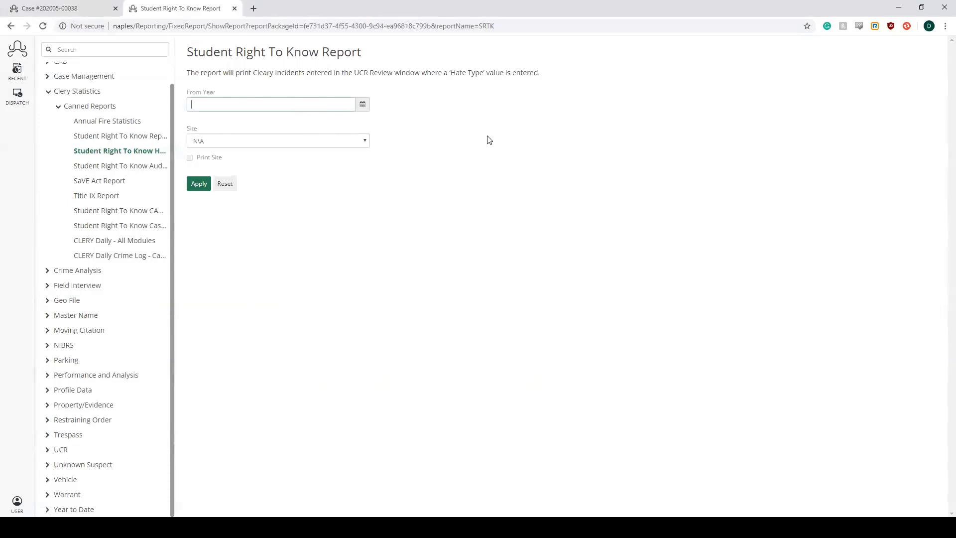
text(2018)
click(199, 185)
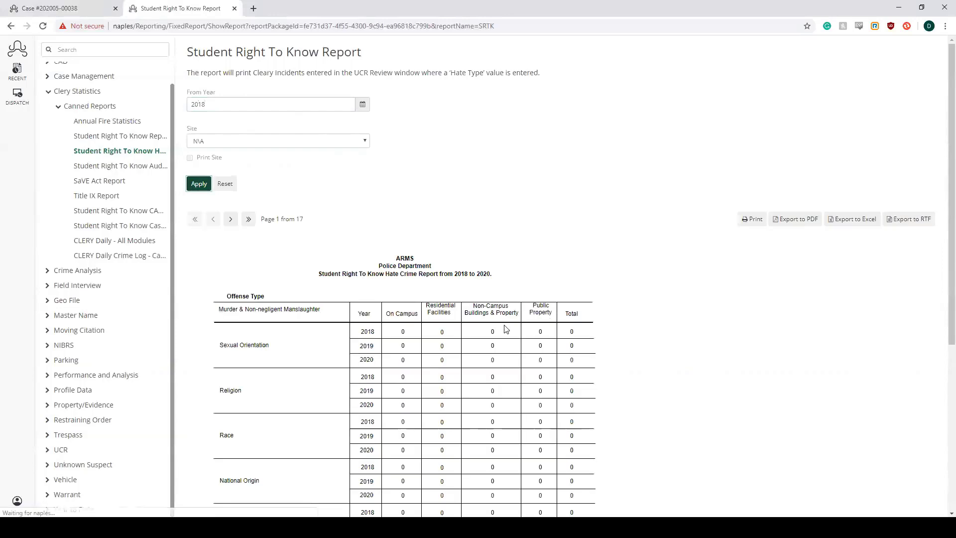
scroll(505, 329, down, 4)
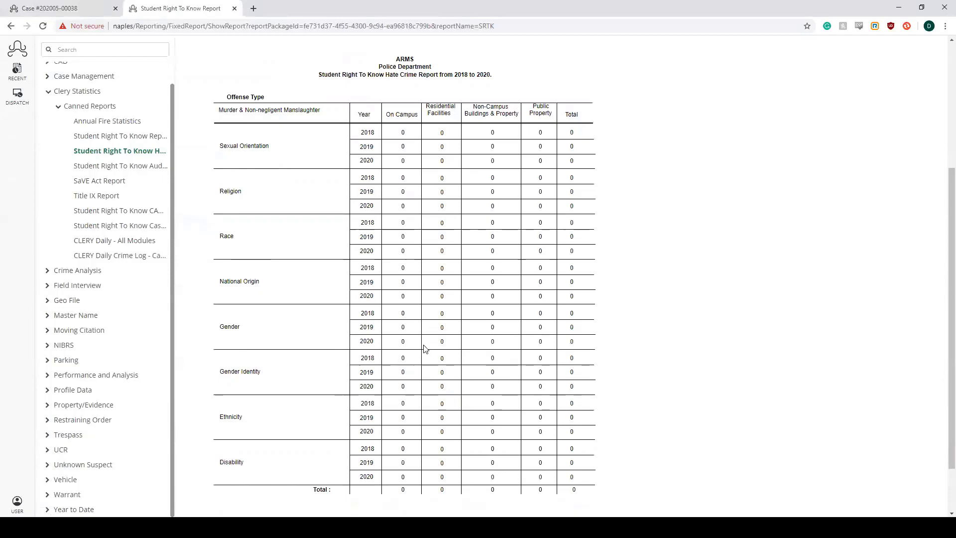
scroll(306, 333, up, 2)
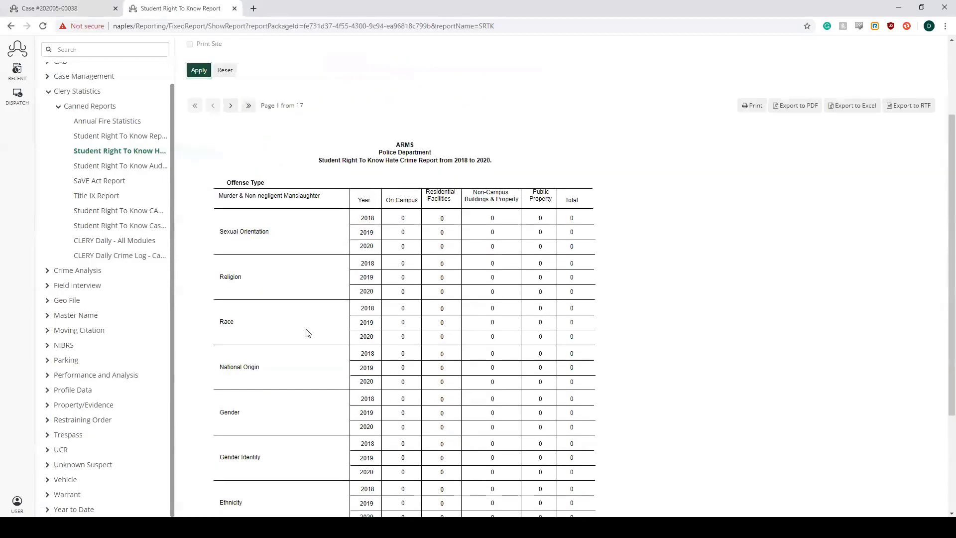
scroll(307, 333, up, 3)
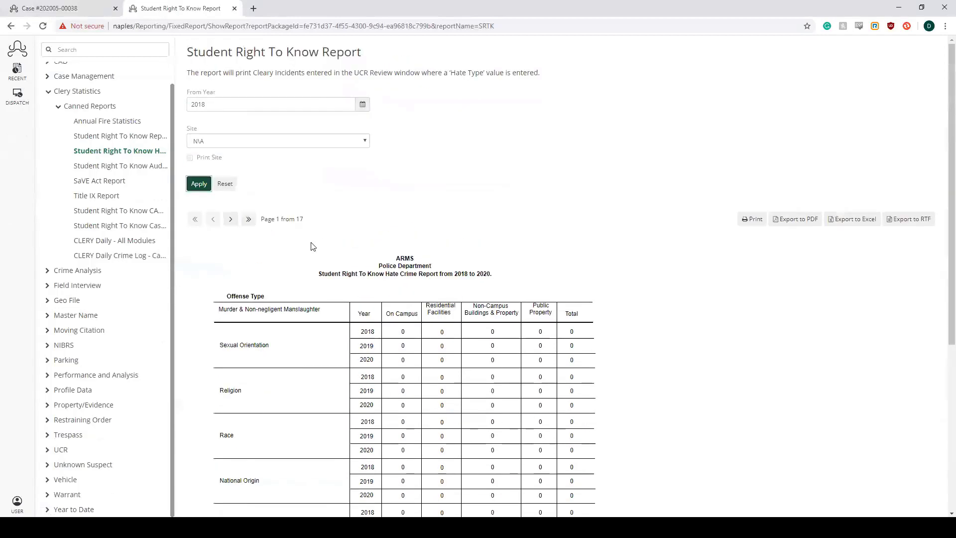
Return to the case, open the arrested person's arrest record and check its charges
click(70, 8)
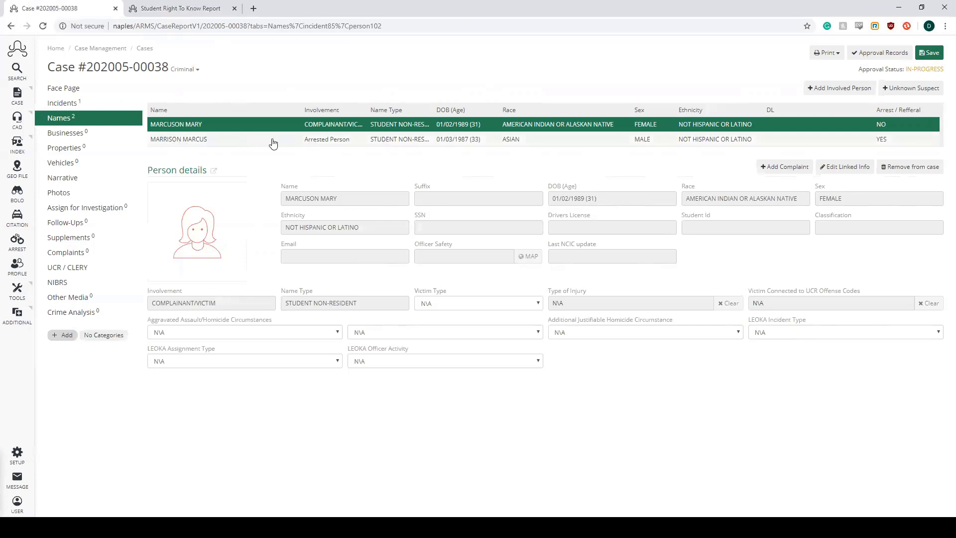
click(319, 142)
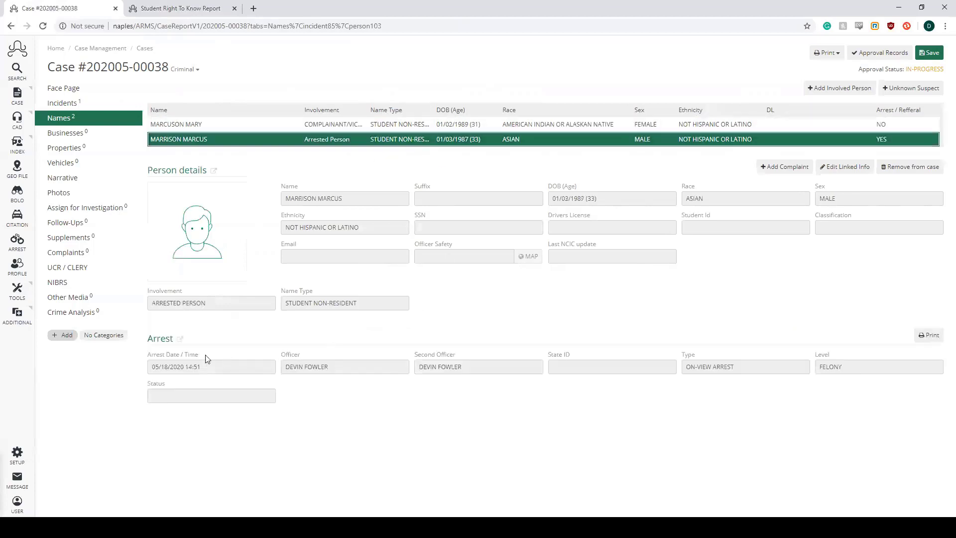
click(162, 342)
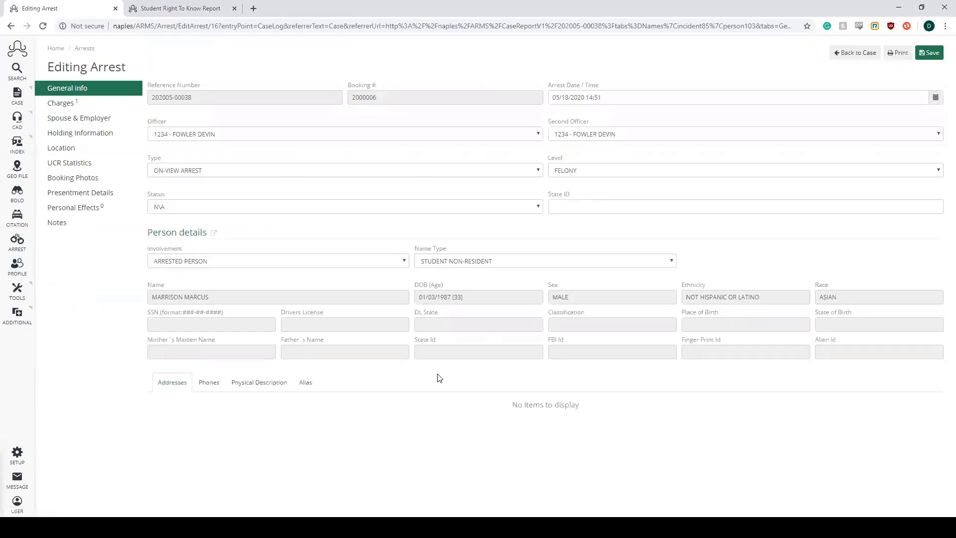
click(62, 104)
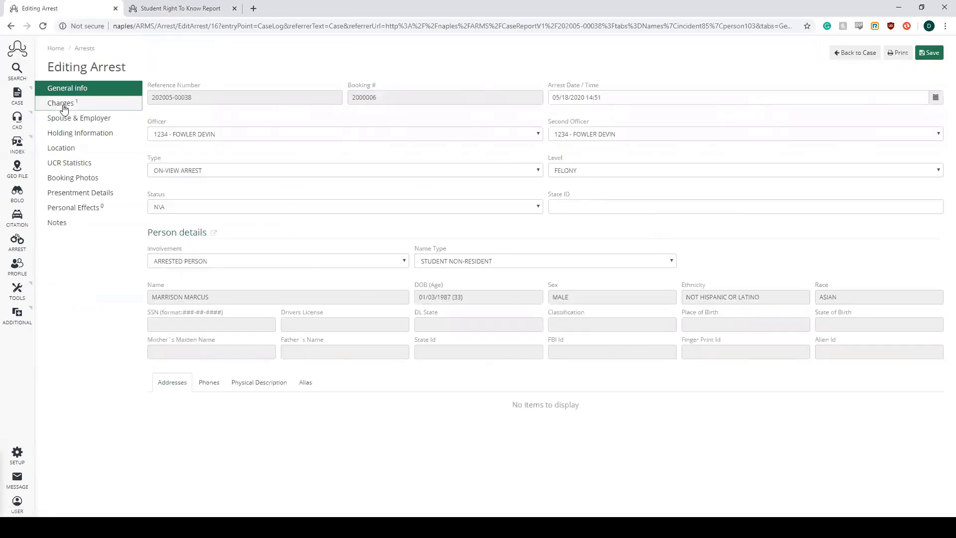
drag(542, 143, 485, 147)
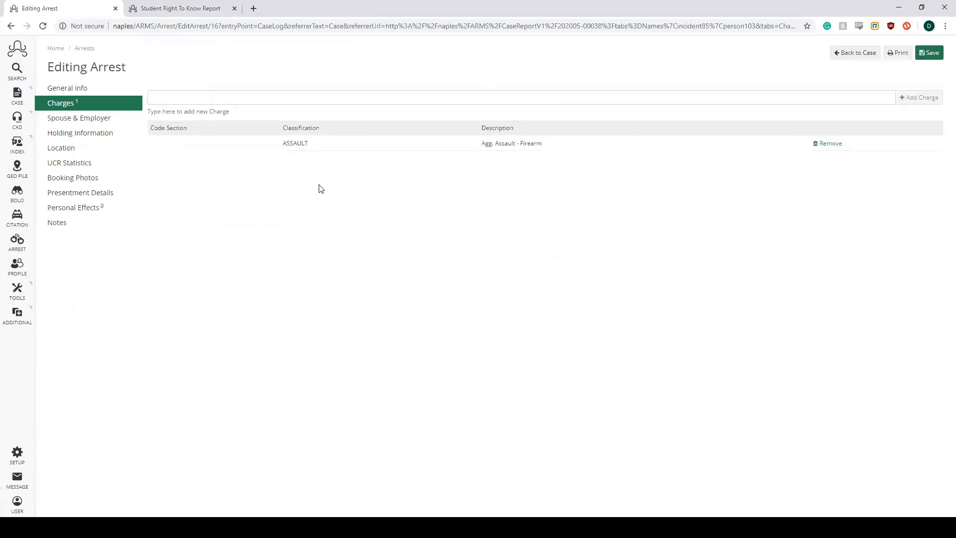
Review the arrest's location and UCR Statistics, including the available Stat Code options
click(84, 148)
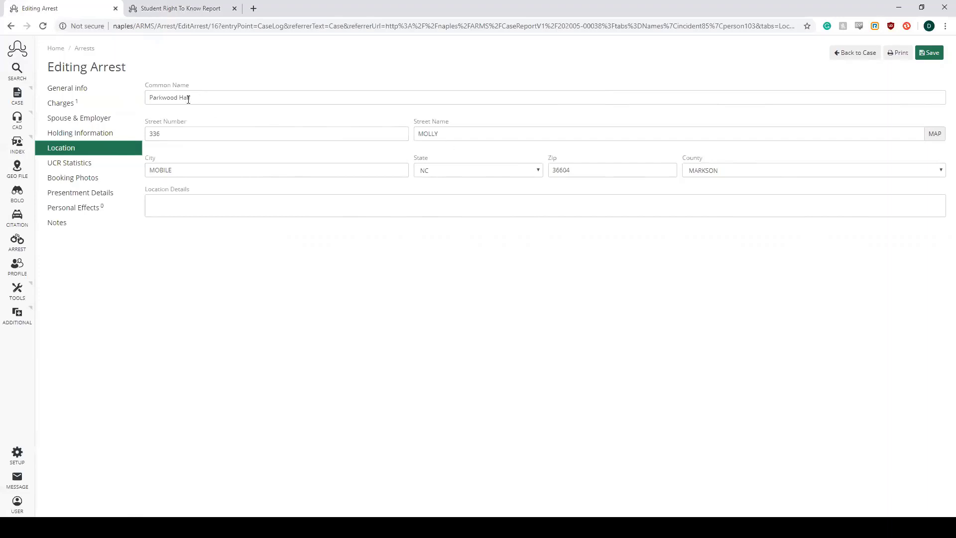
click(85, 168)
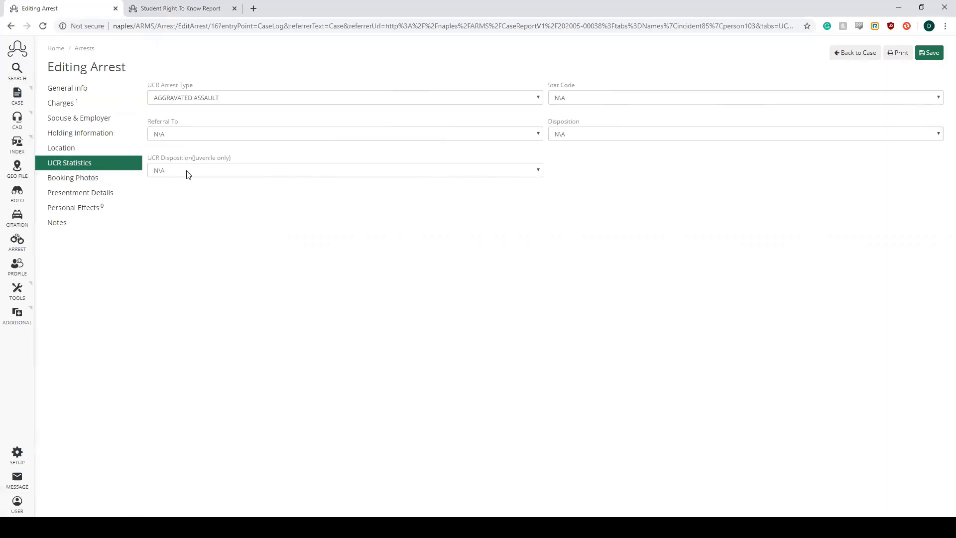
click(85, 104)
click(99, 154)
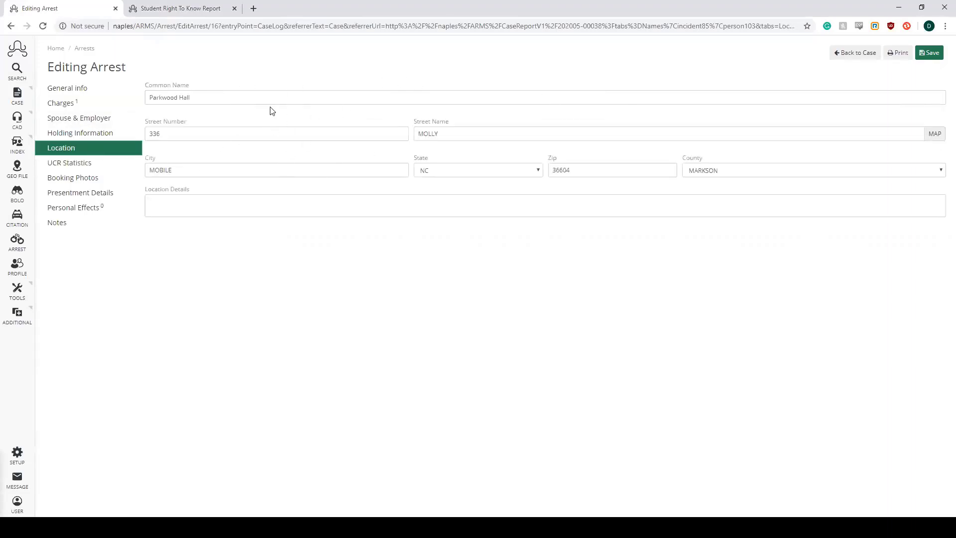
click(80, 165)
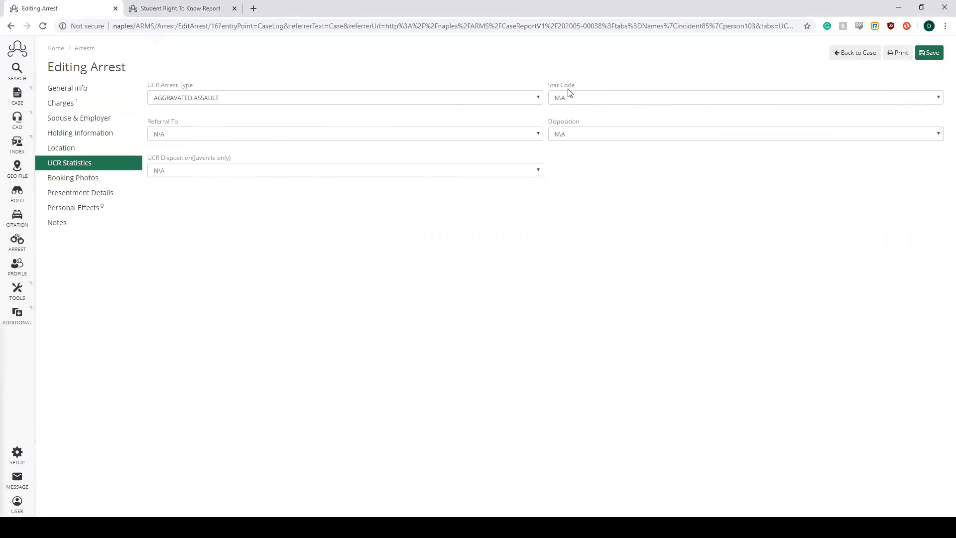
click(940, 99)
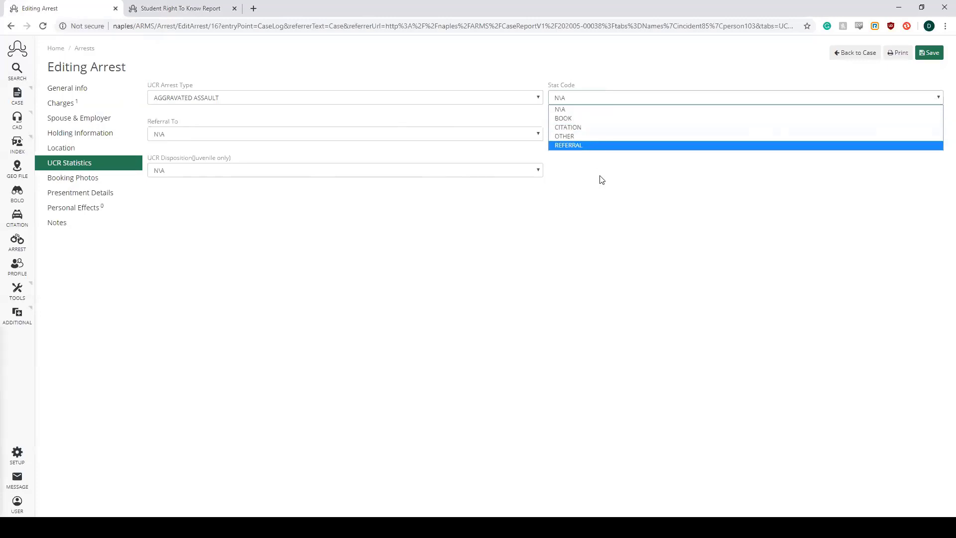
click(591, 187)
Open the setup Code List in a separate browser tab, review the Arrest category's Stat Code entries, and close that tab
right_click(18, 458)
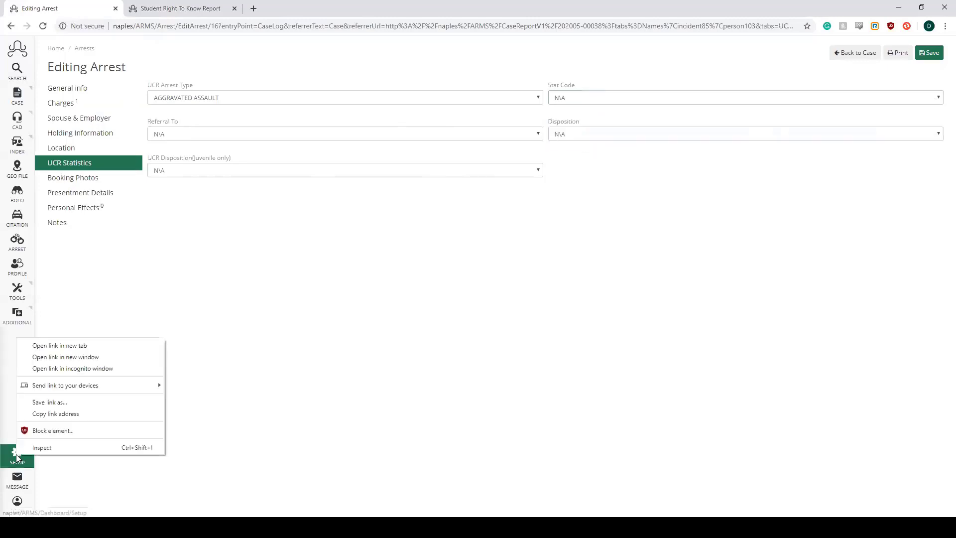
click(86, 345)
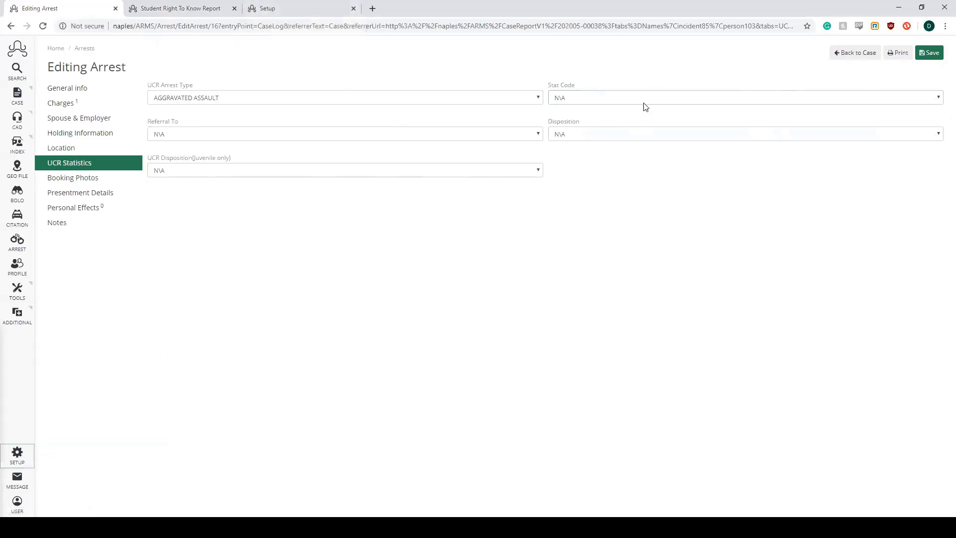
click(314, 10)
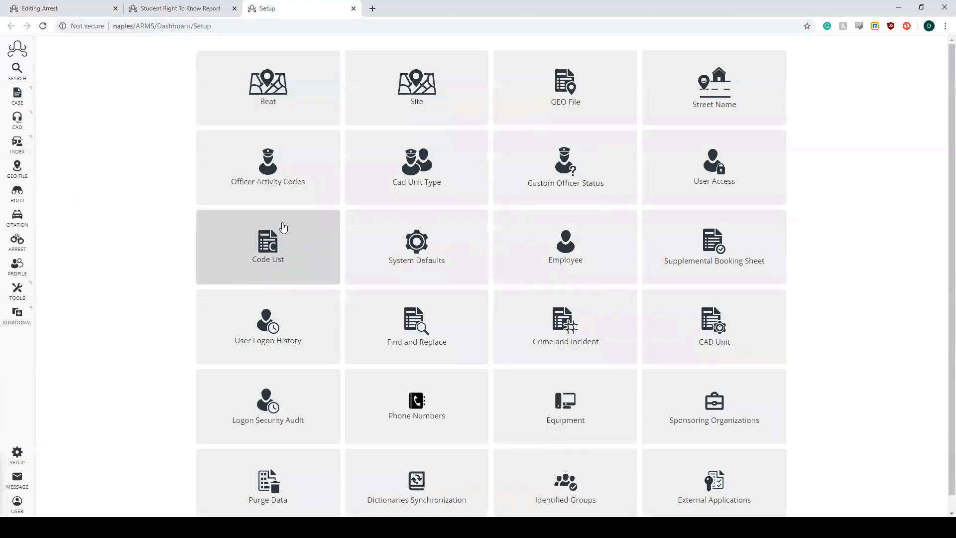
click(283, 227)
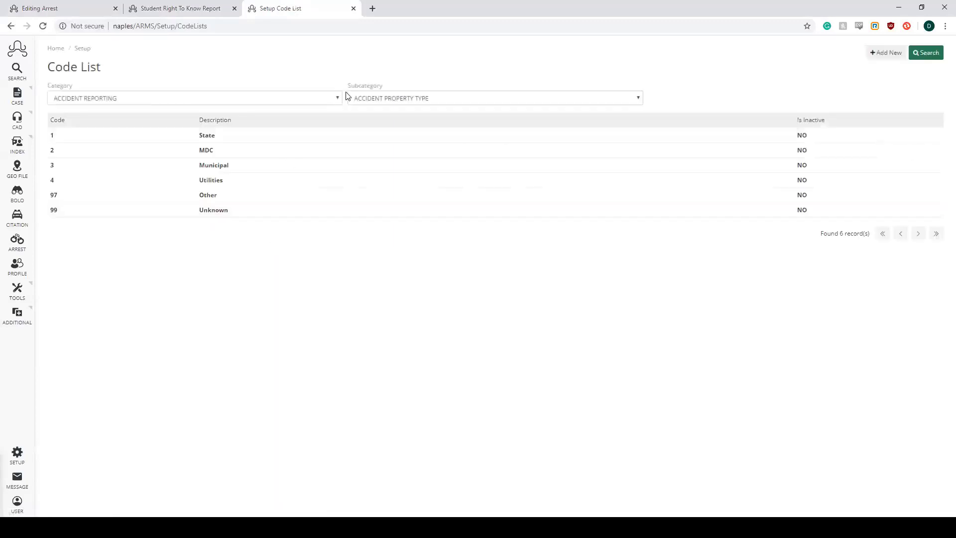
click(337, 97)
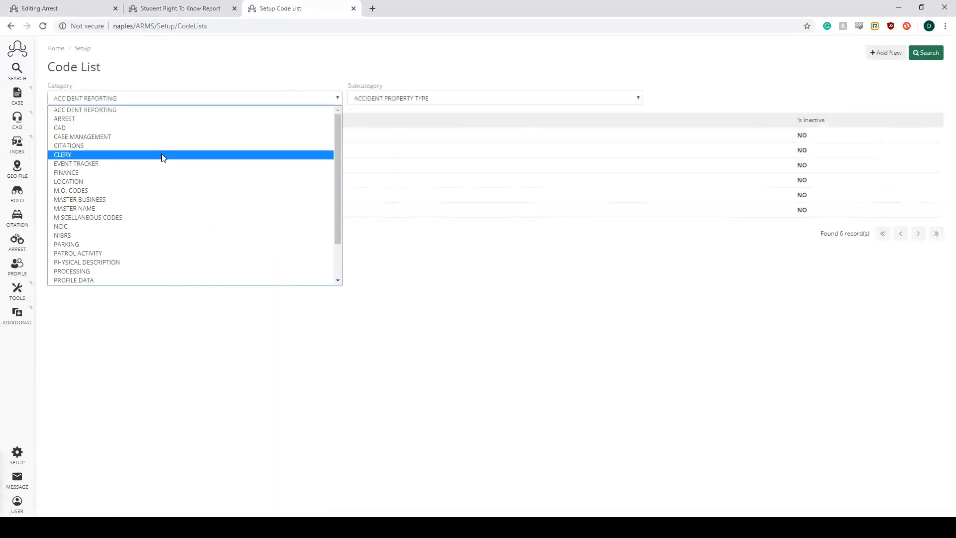
click(171, 120)
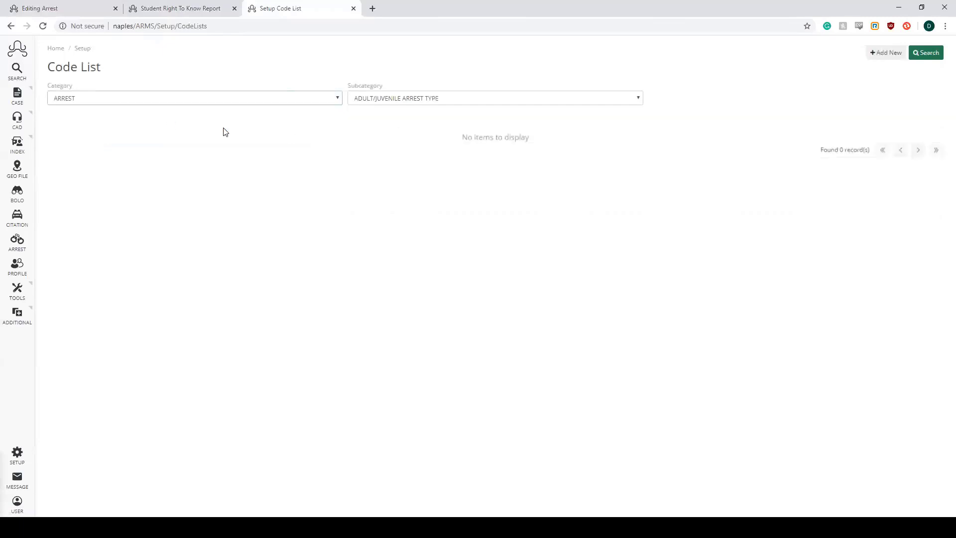
click(637, 99)
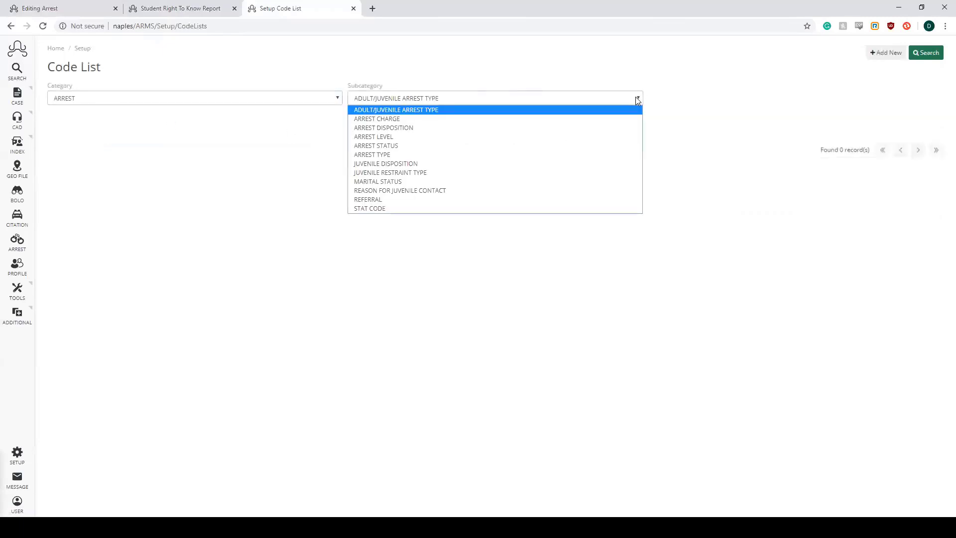
click(384, 209)
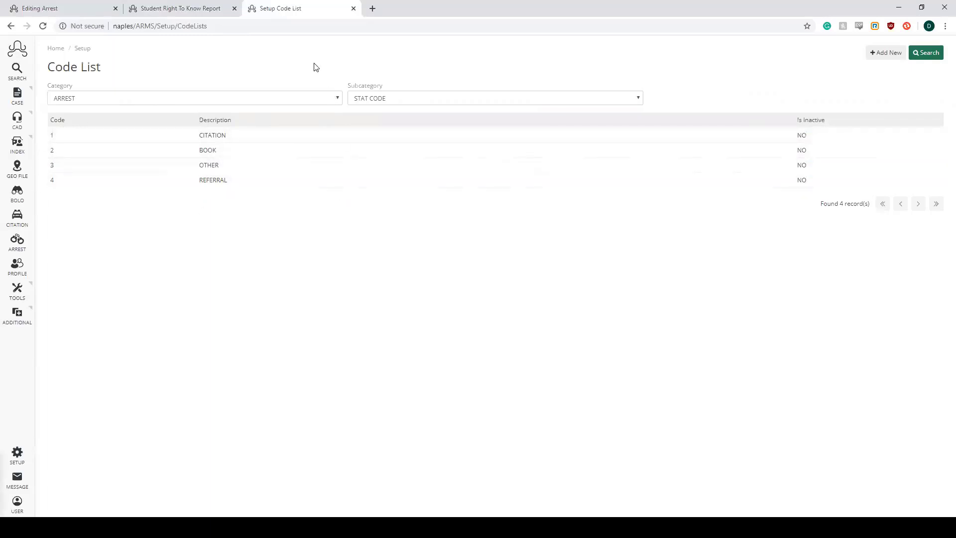
click(354, 8)
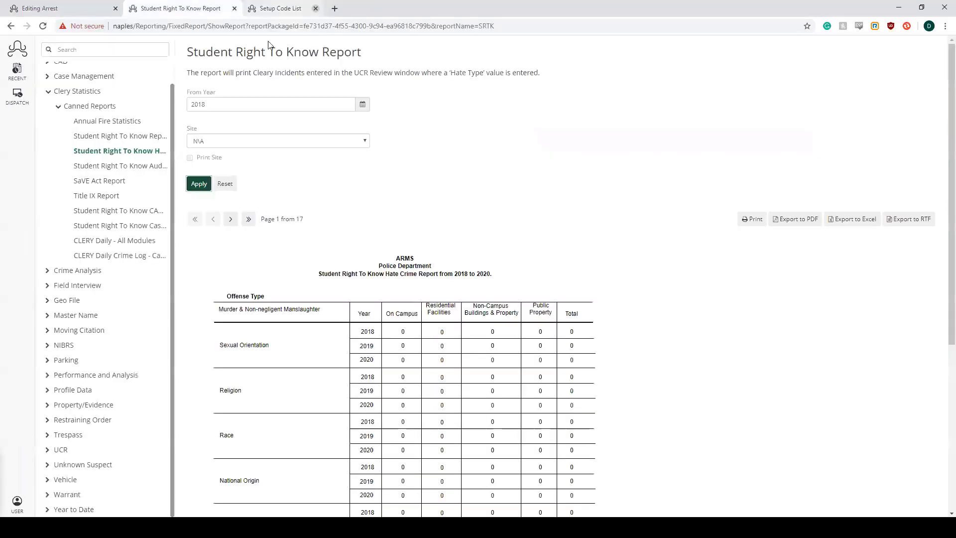
Return to the arrest record, set its UCR Statistics Stat Code to BOOK and save the arrest
click(40, 12)
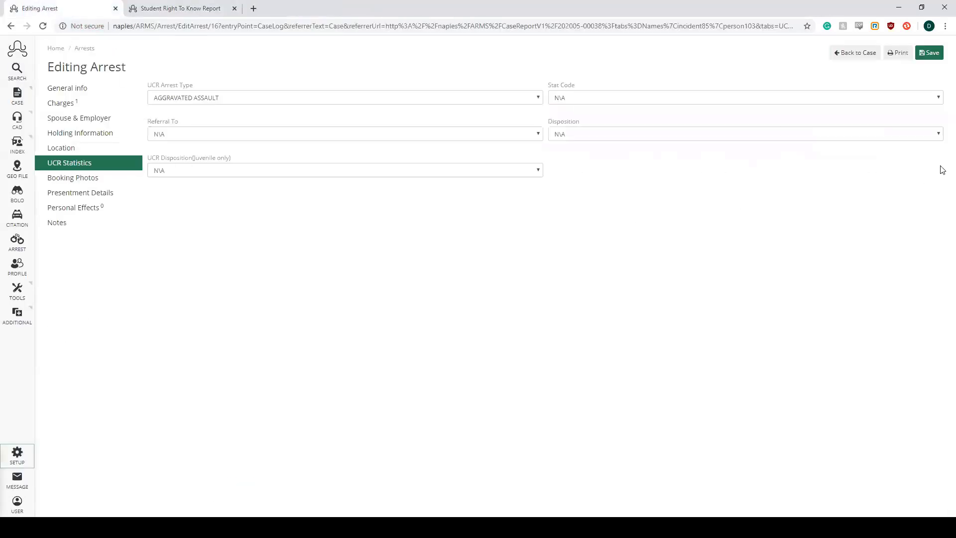
click(938, 98)
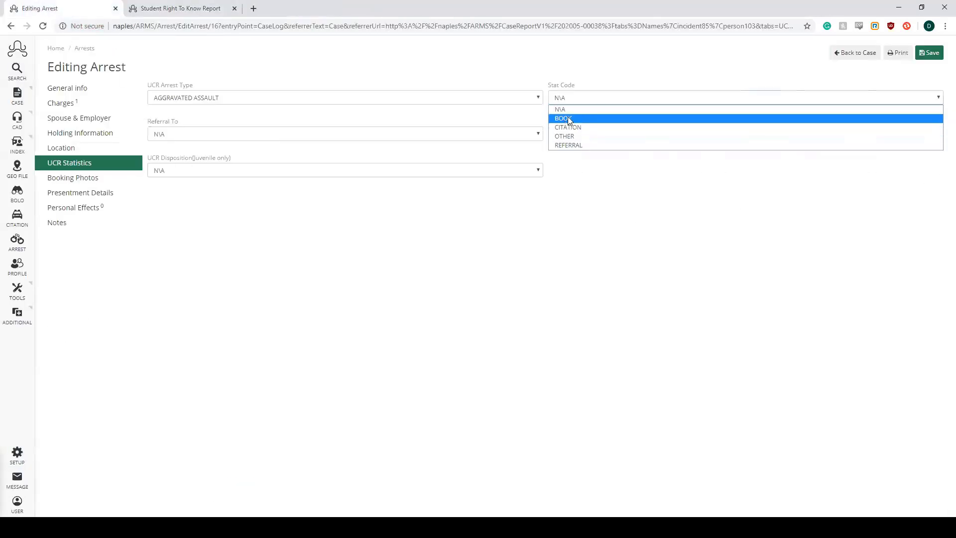
click(603, 125)
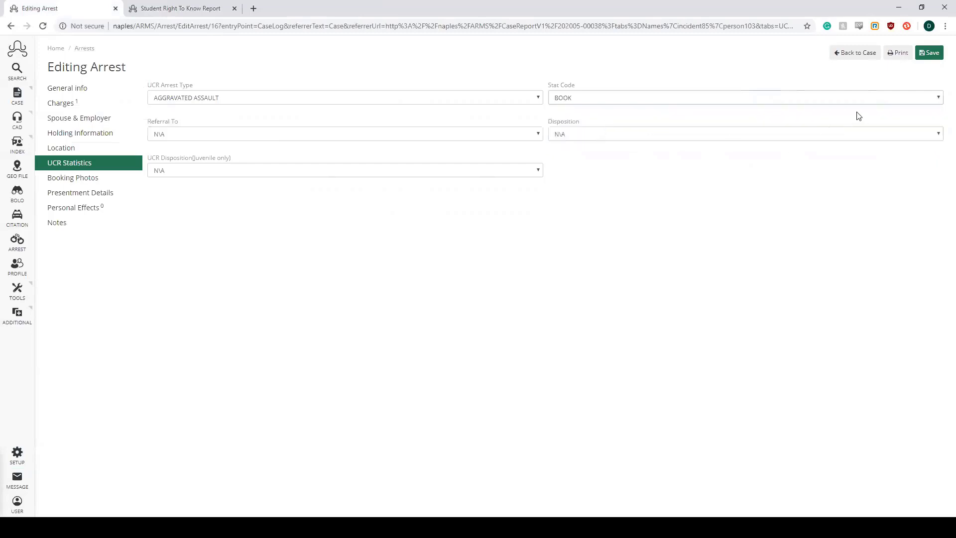
click(929, 53)
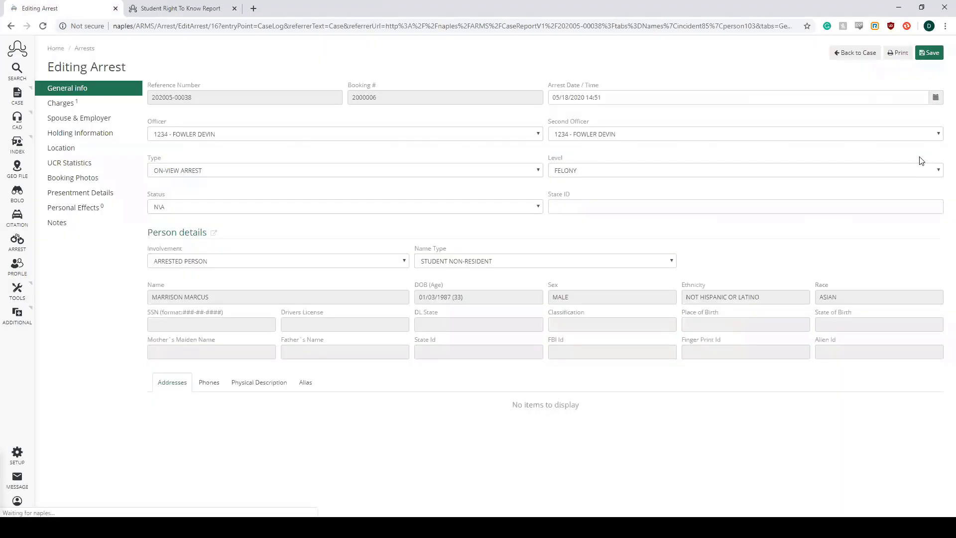
Recheck the saved arrest's charges, location and UCR Statistics, ending on the charges
click(85, 106)
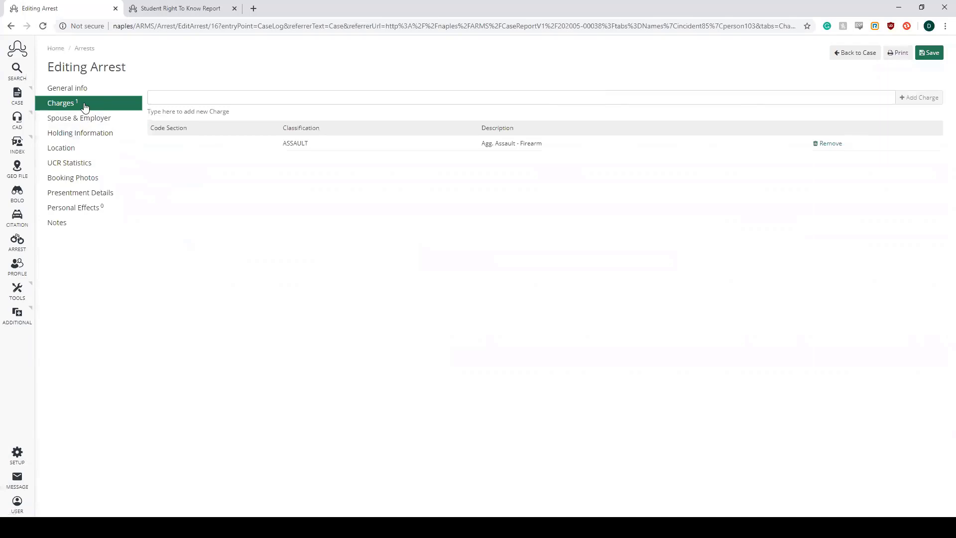
click(79, 148)
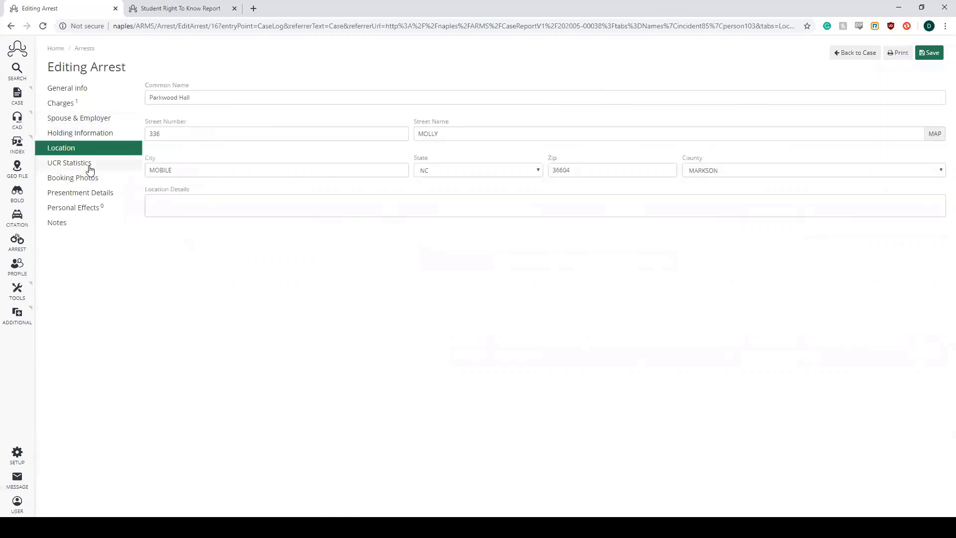
click(89, 166)
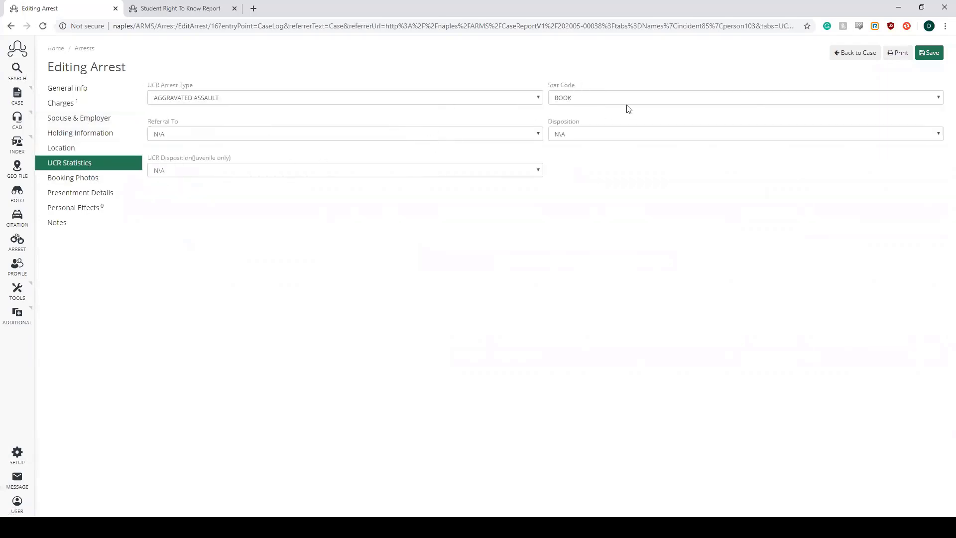
click(87, 105)
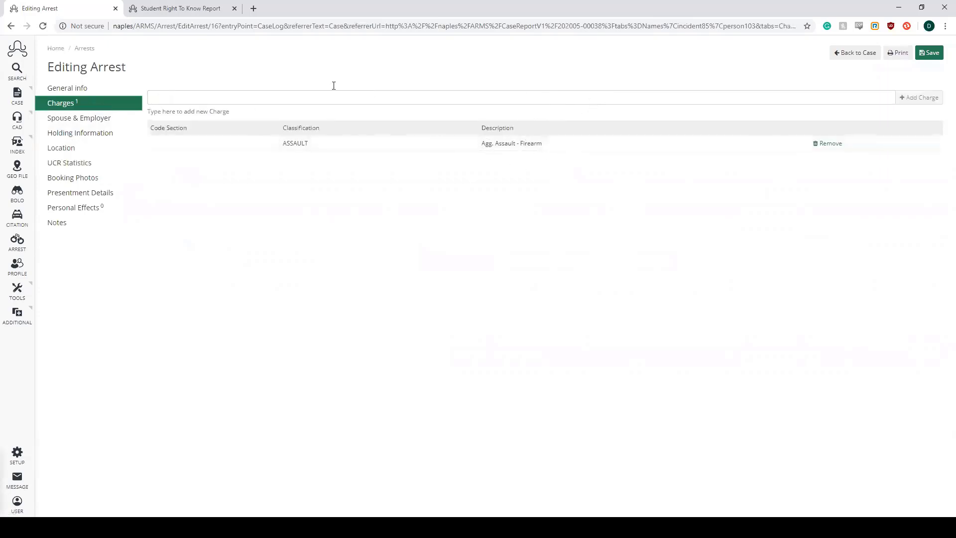
Run the Student Right To Know Report with 2018 as the From Year and check the weapons violation arrests on its second page
click(175, 6)
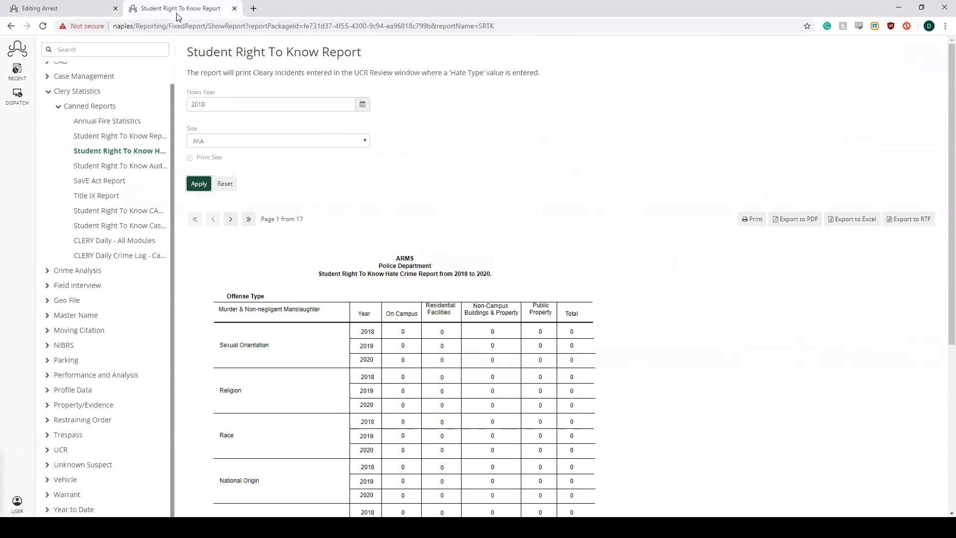
click(138, 137)
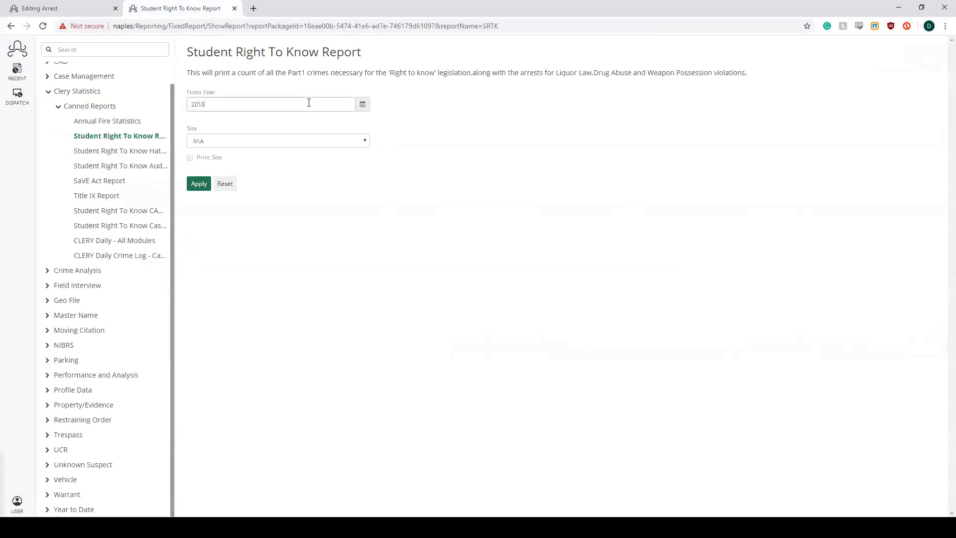
click(198, 184)
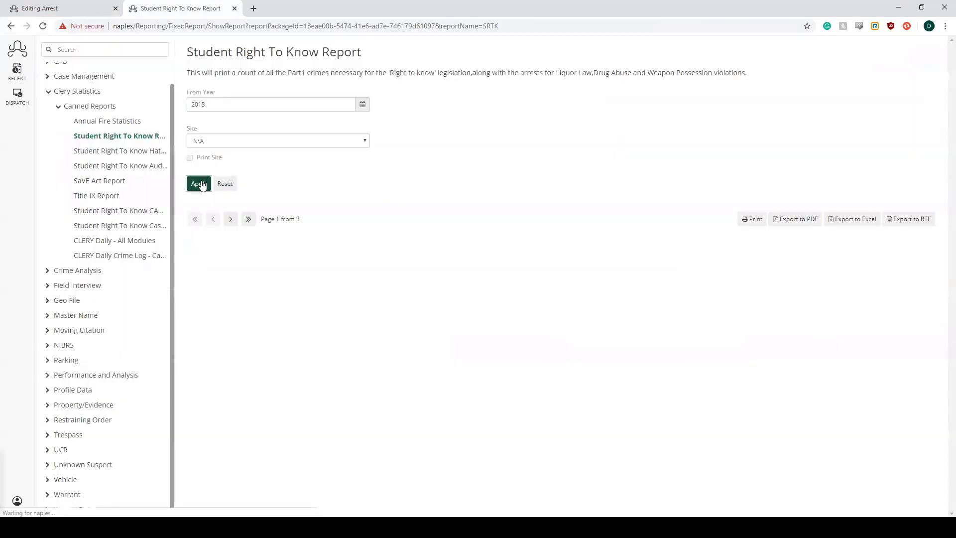
click(230, 219)
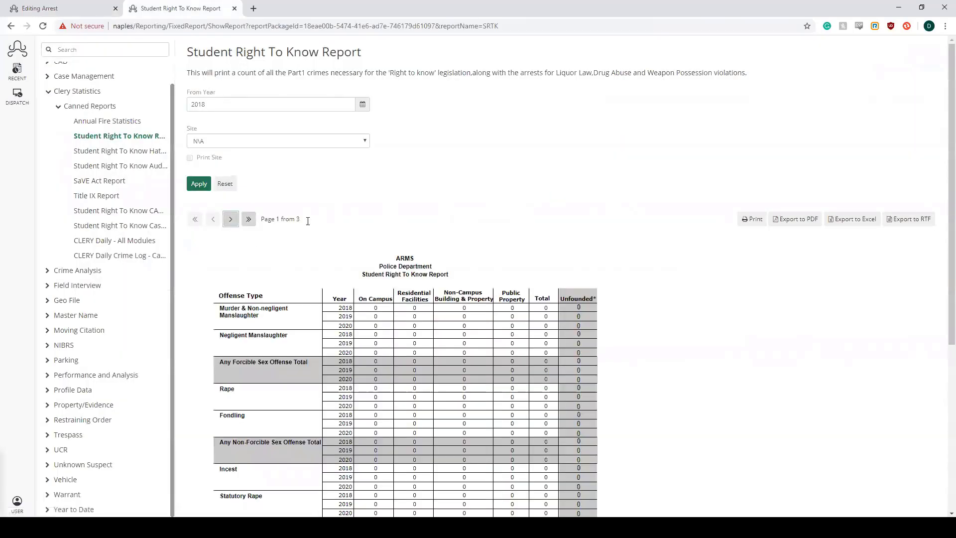
scroll(398, 298, down, 2)
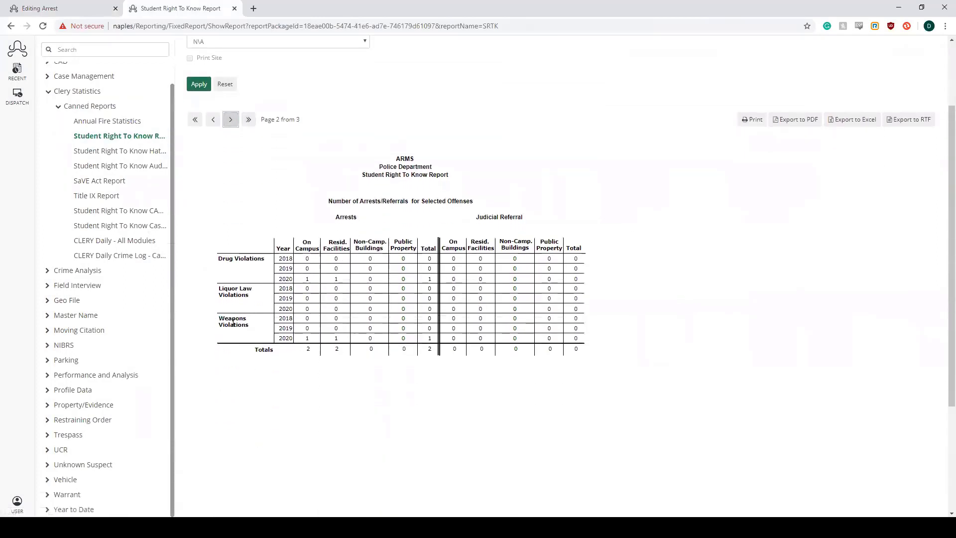
drag(342, 342, 335, 342)
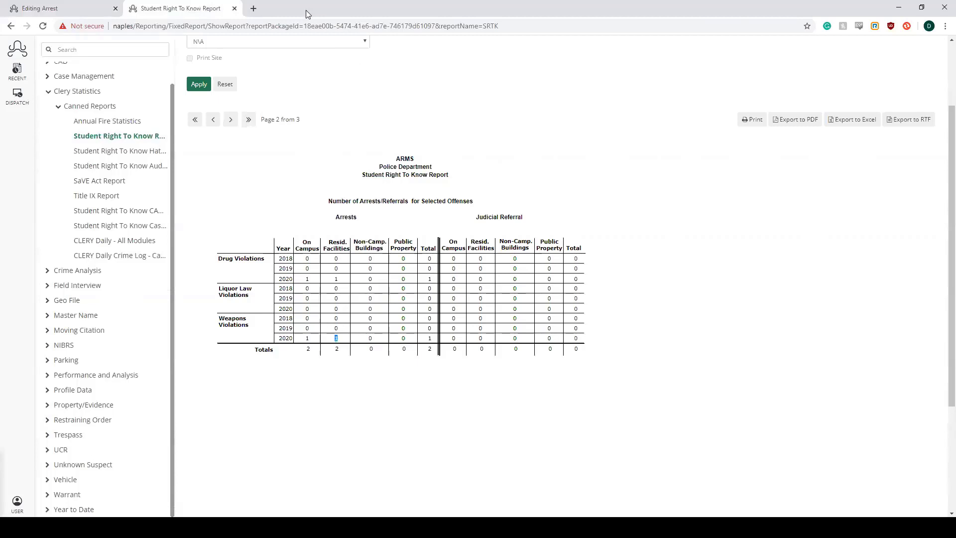
Return from the arrest to its case and start a UCR review in the UCR / CLERY section
click(59, 4)
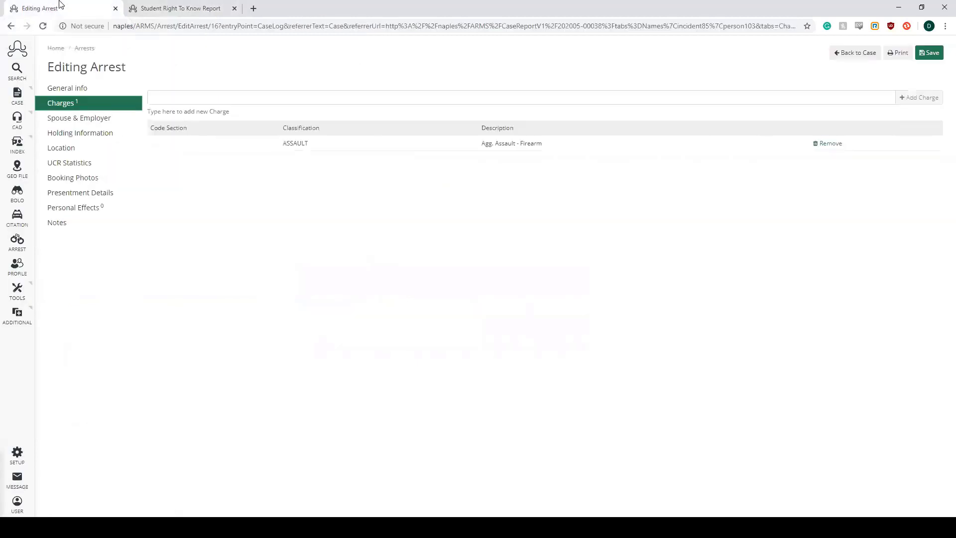
click(848, 57)
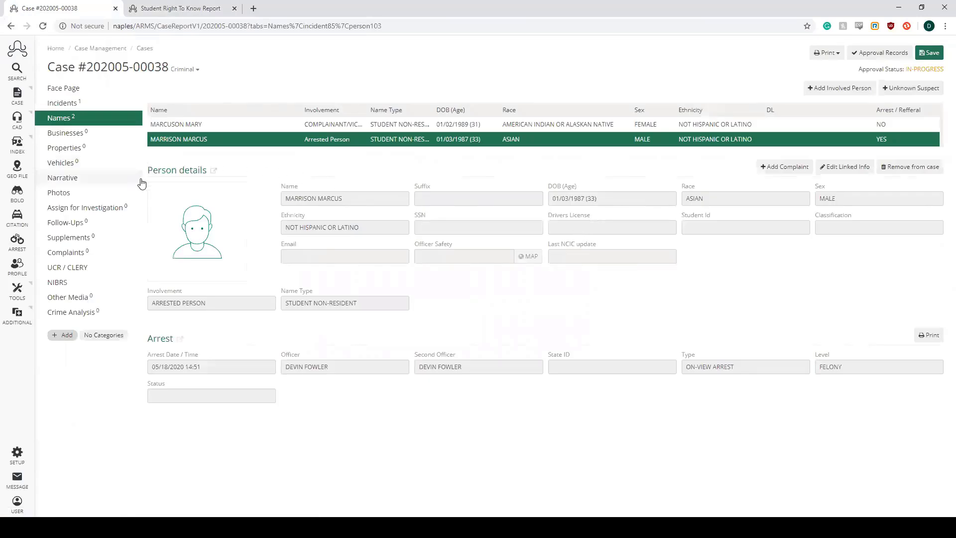
click(92, 270)
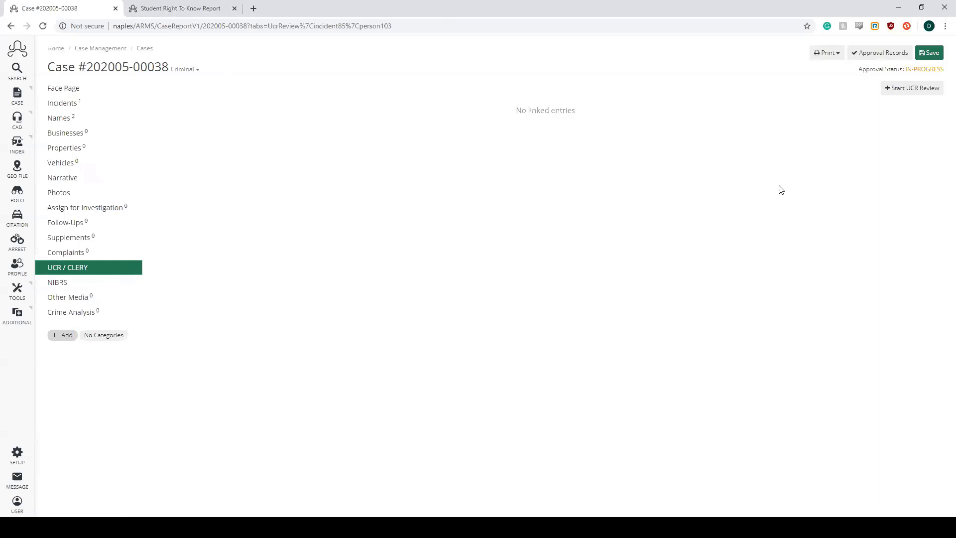
click(915, 96)
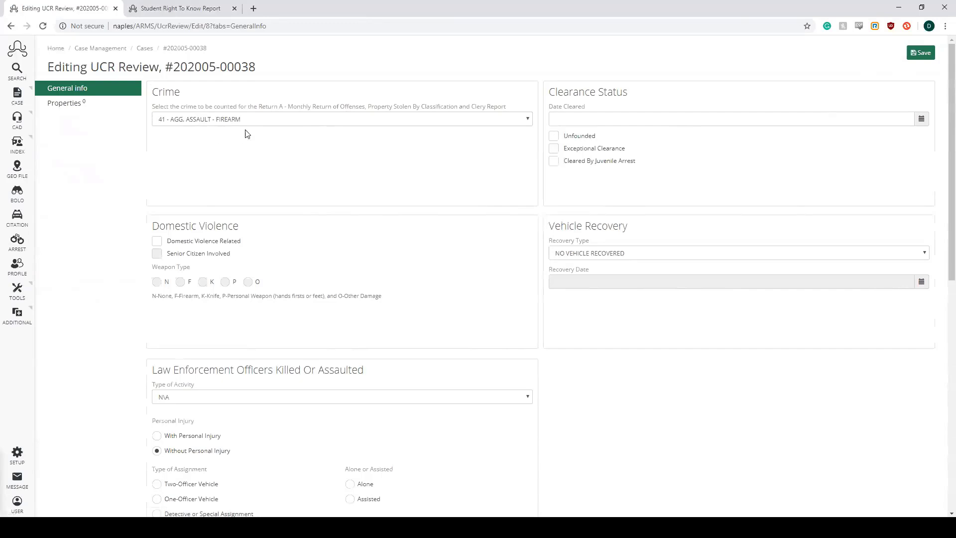
Review the UCR review form, including the crime selection, clearance status and the Clery ACT - TITLE IX - SaVE ACT section
scroll(517, 201, down, 9)
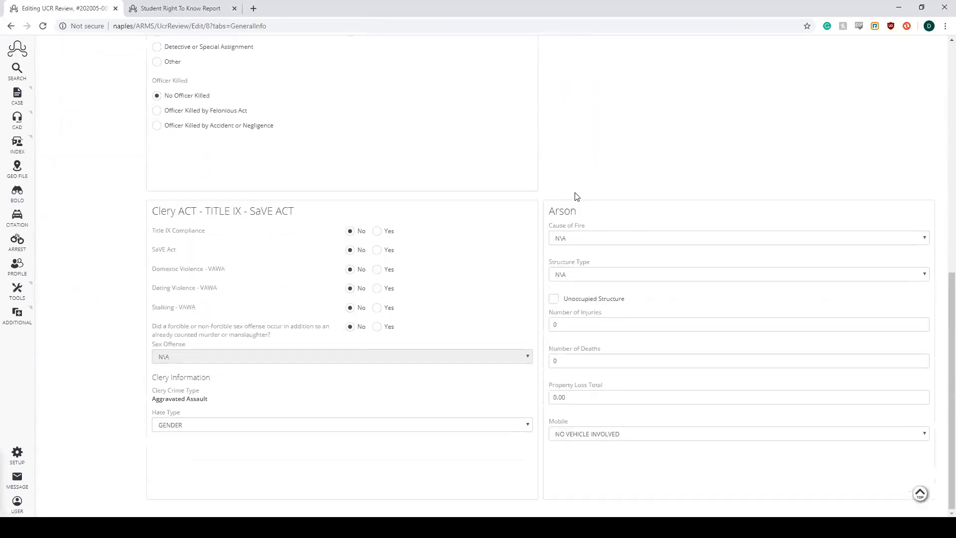
scroll(572, 214, up, 9)
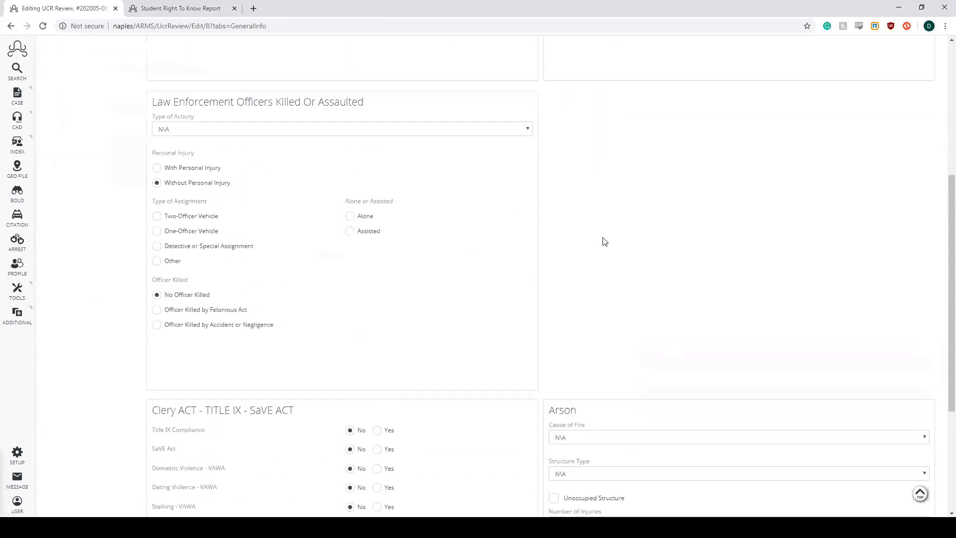
scroll(606, 238, up, 1)
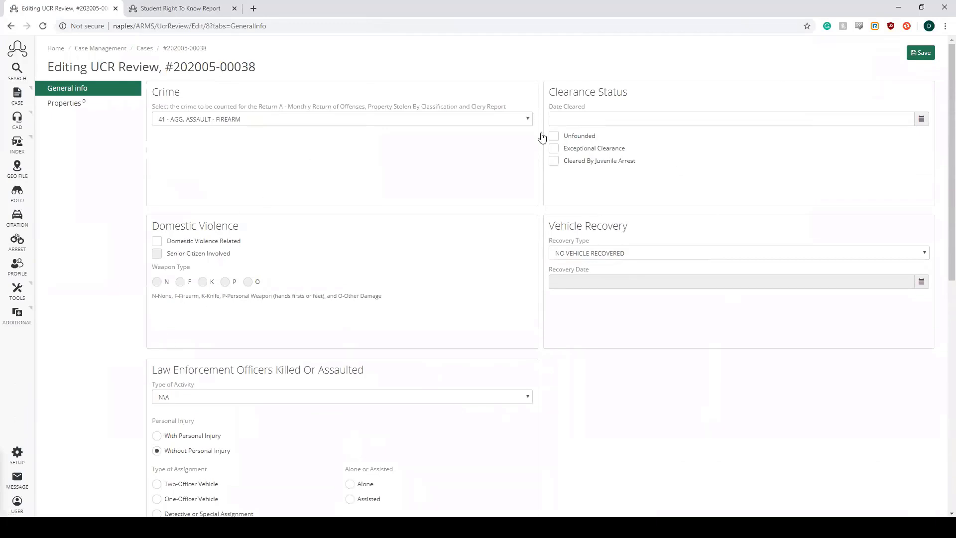
scroll(498, 319, down, 9)
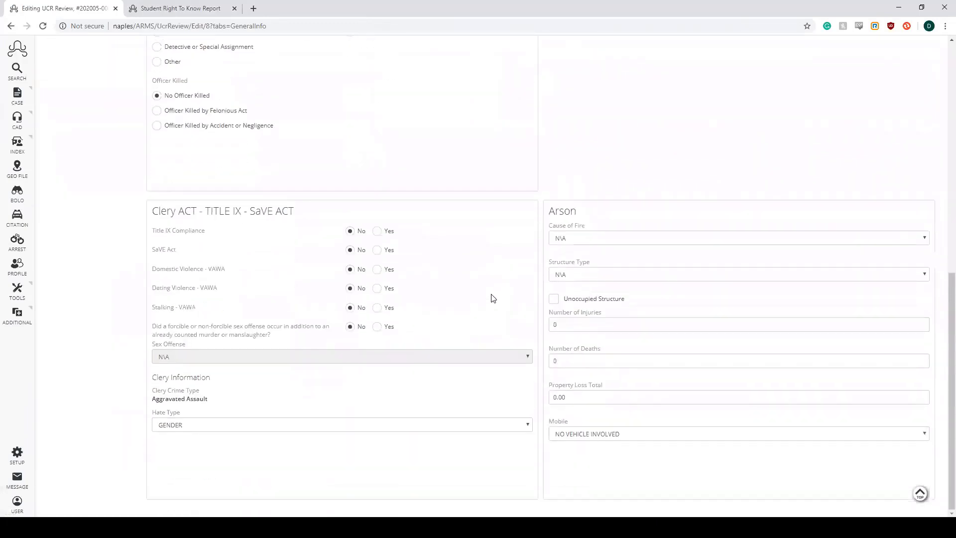
drag(153, 211, 297, 215)
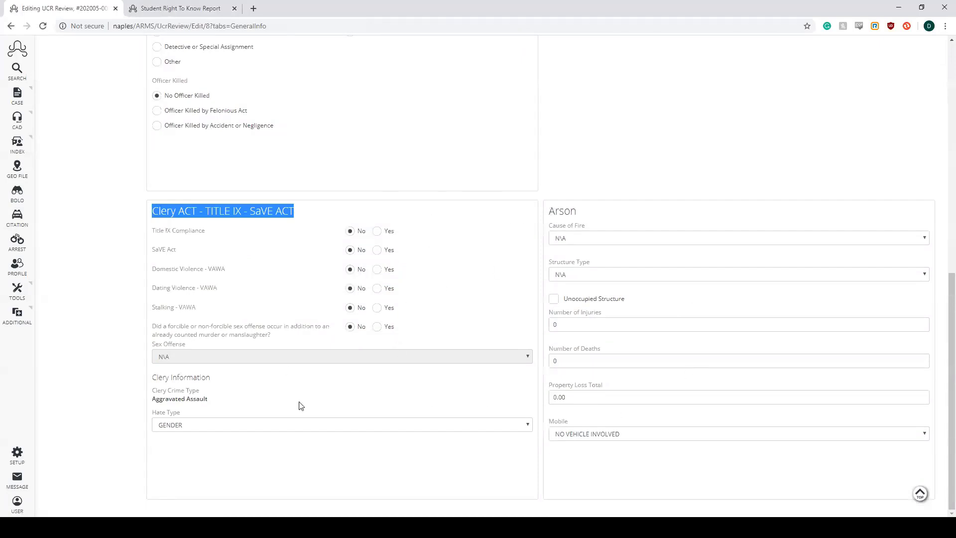
click(616, 177)
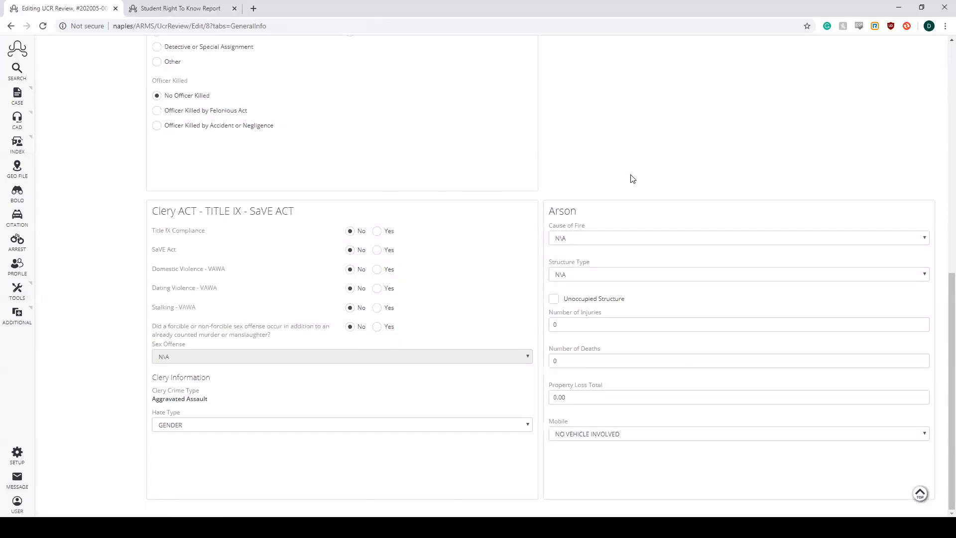
Check the Clery Crime Type in the UCR review and set Domestic Violence - VAWA to Yes
drag(214, 403, 154, 398)
click(213, 402)
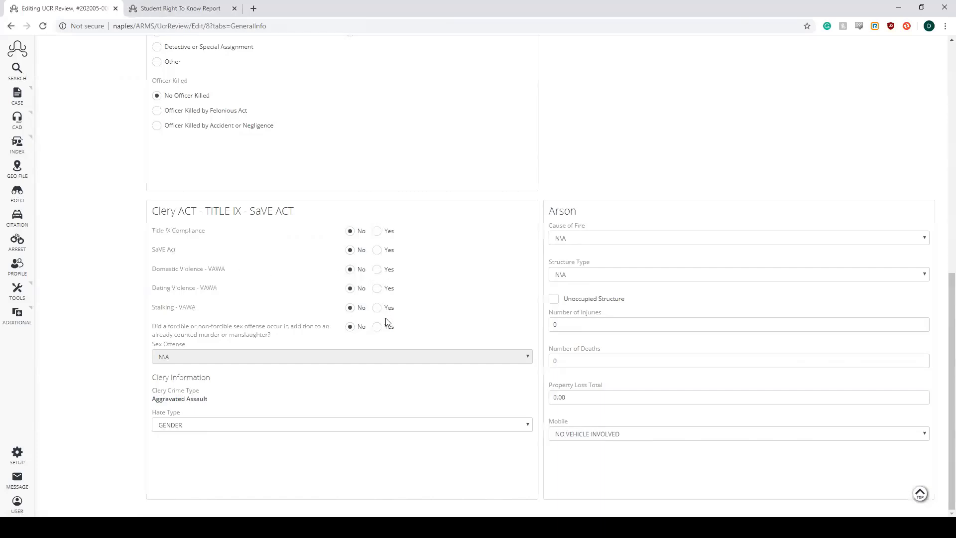
click(377, 269)
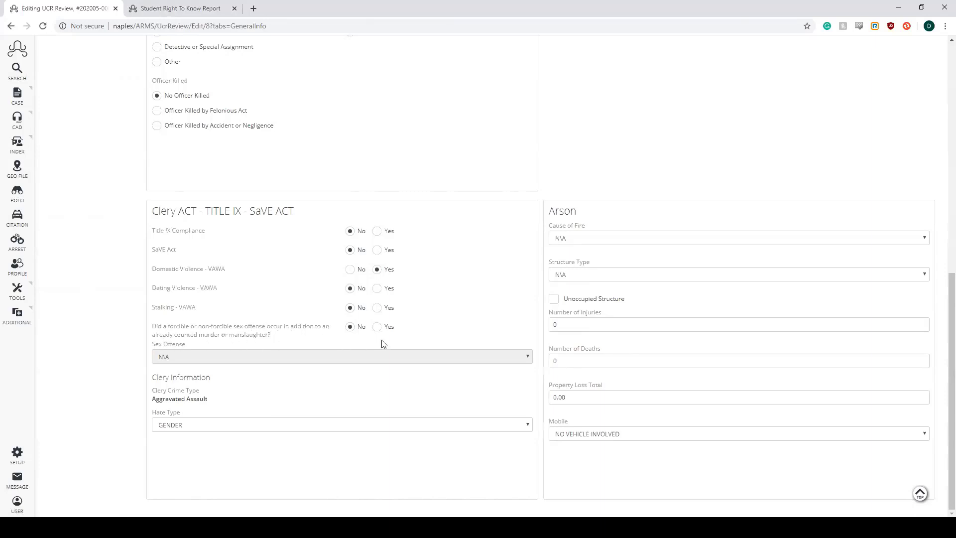
Try Yes for the additional sex offense question to view the Sex Offense choices, and return the answer to No
click(378, 327)
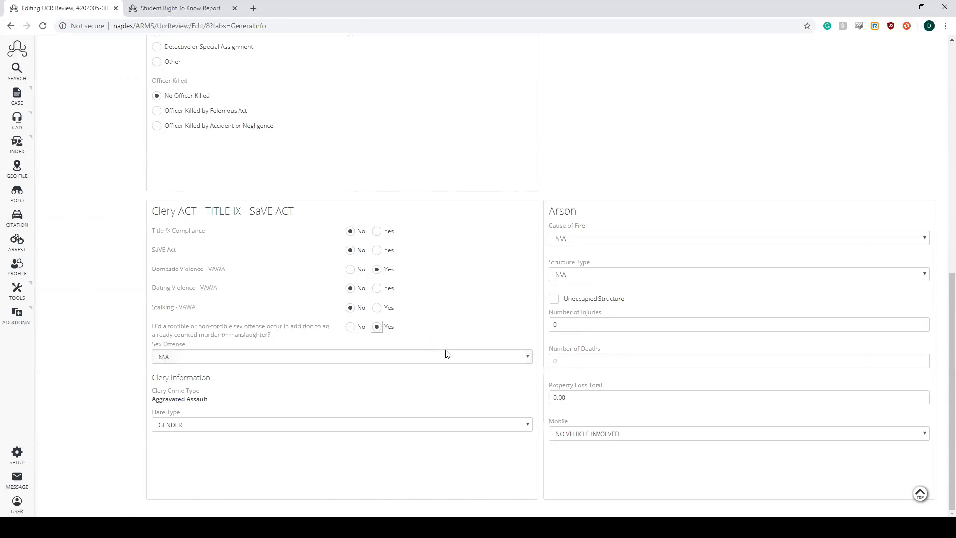
click(446, 356)
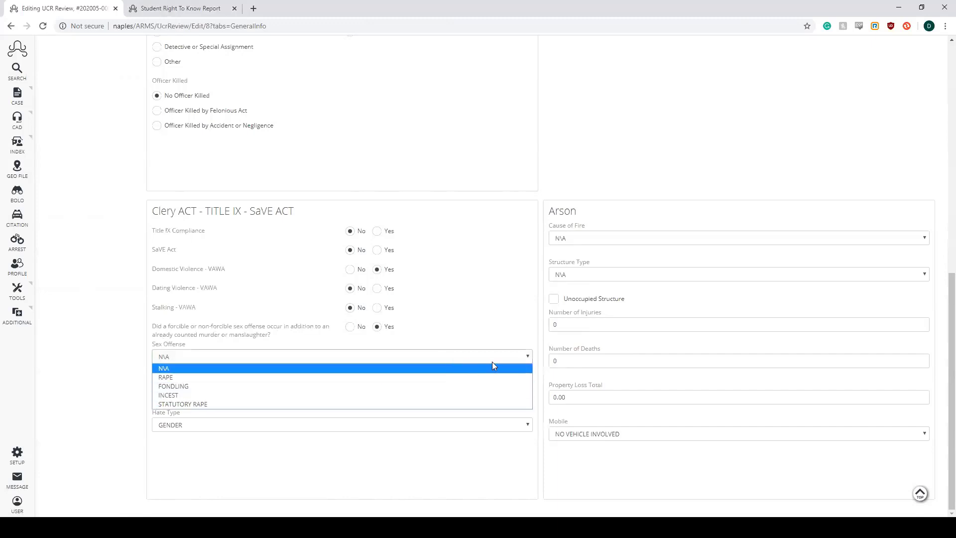
click(381, 326)
click(351, 328)
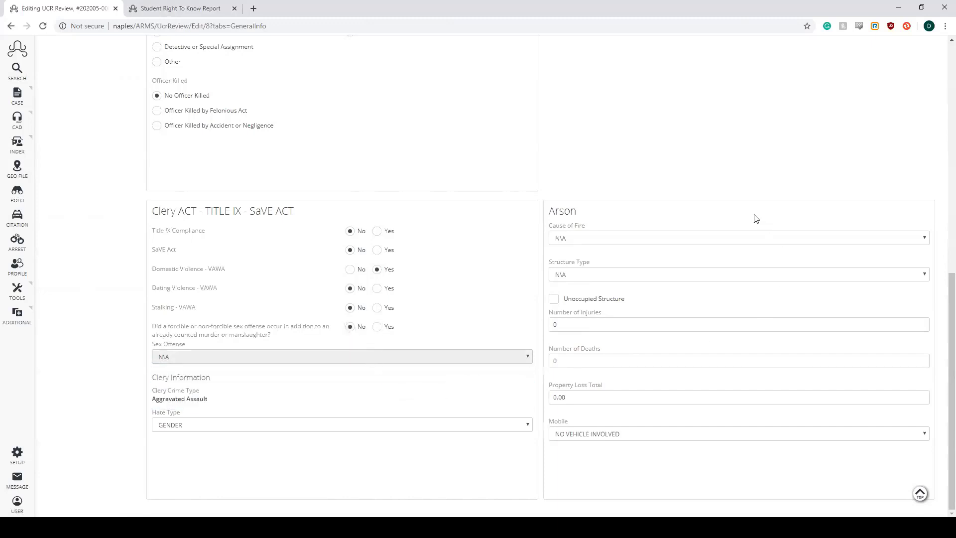
Save the UCR review, return to the case and check the recorded Clery answers in its UCR review record
double_click(557, 213)
click(689, 250)
scroll(724, 361, up, 15)
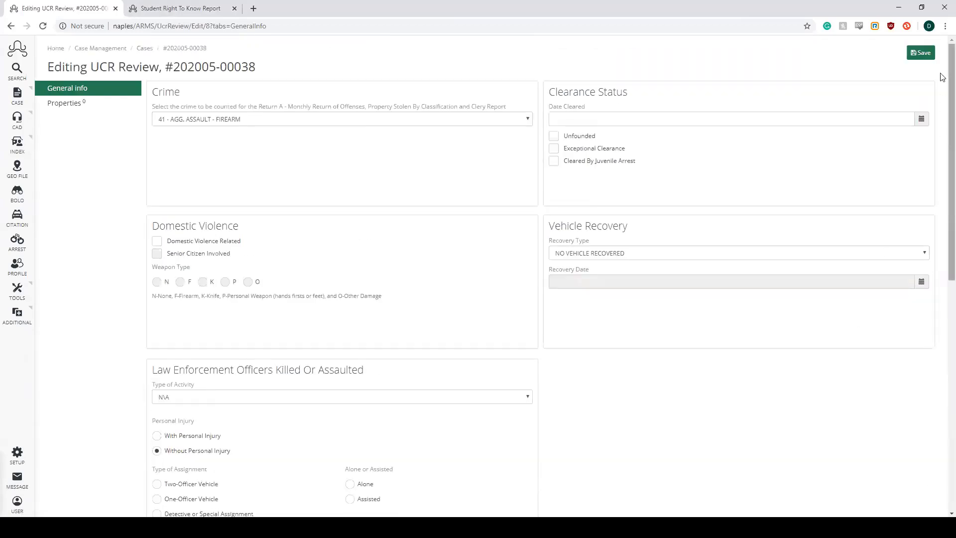
click(921, 52)
click(188, 54)
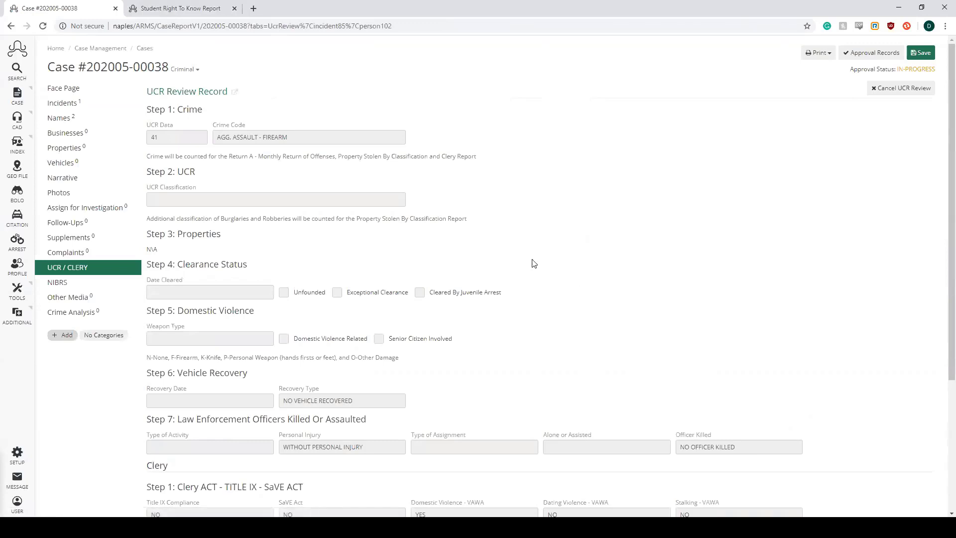
scroll(726, 396, down, 4)
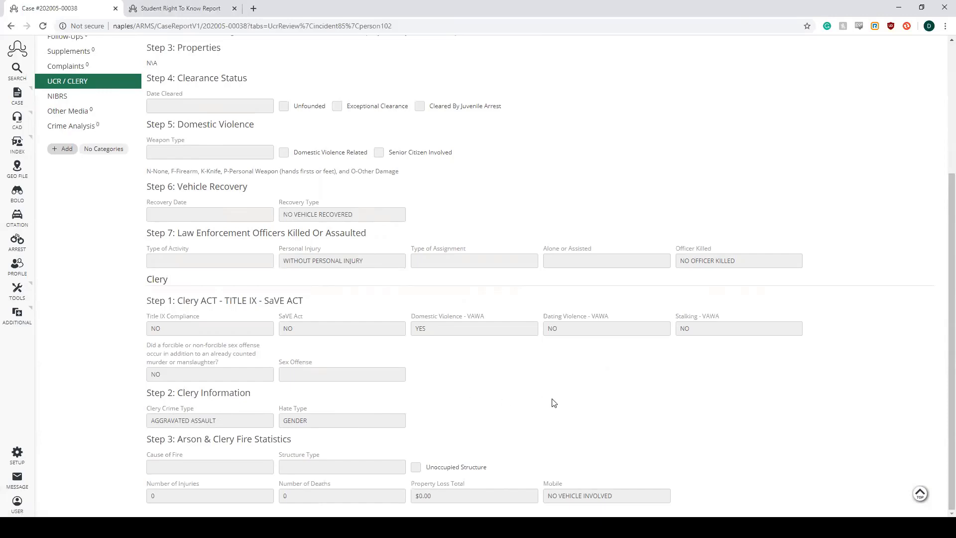
scroll(553, 402, up, 4)
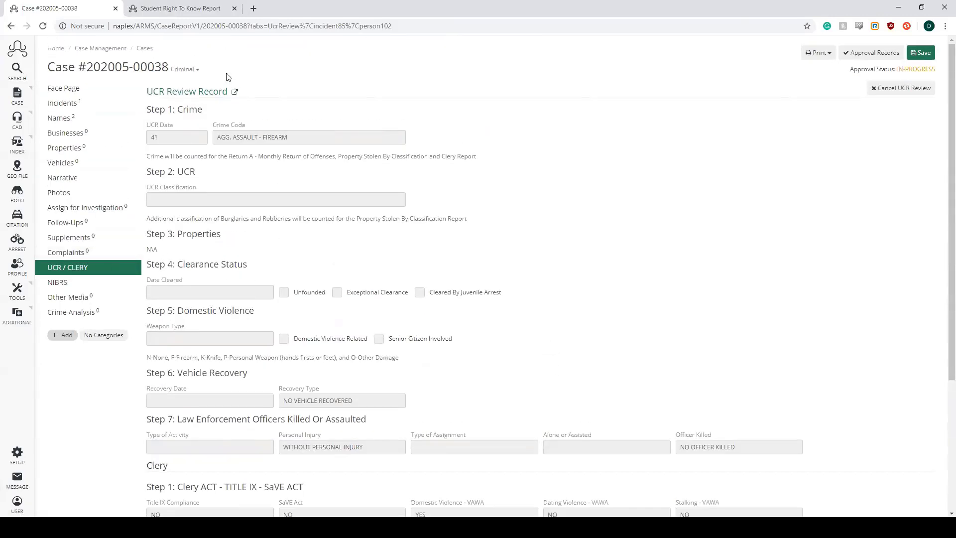
Rerun the Student Right To Know Report for From Year 2018 and check the aggravated assault row on the first page
click(191, 9)
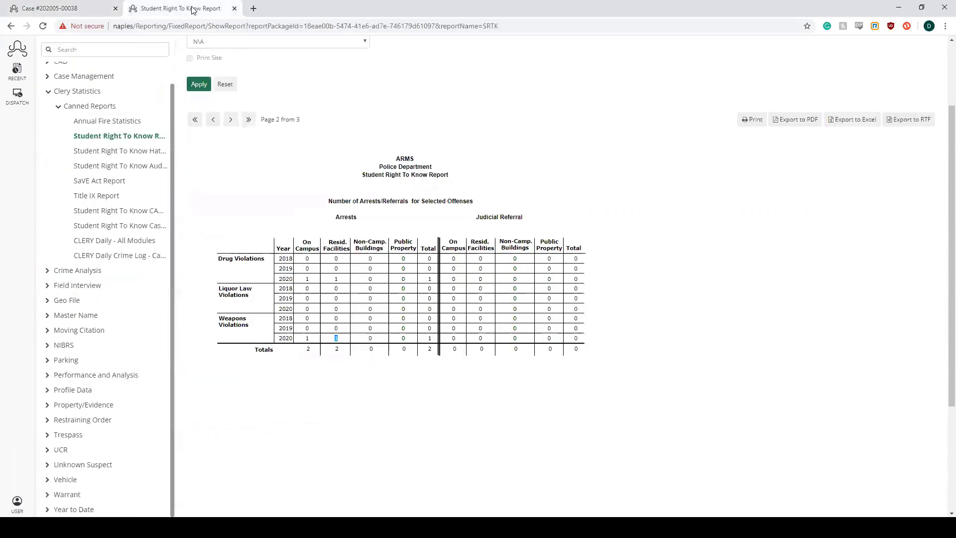
scroll(273, 150, up, 2)
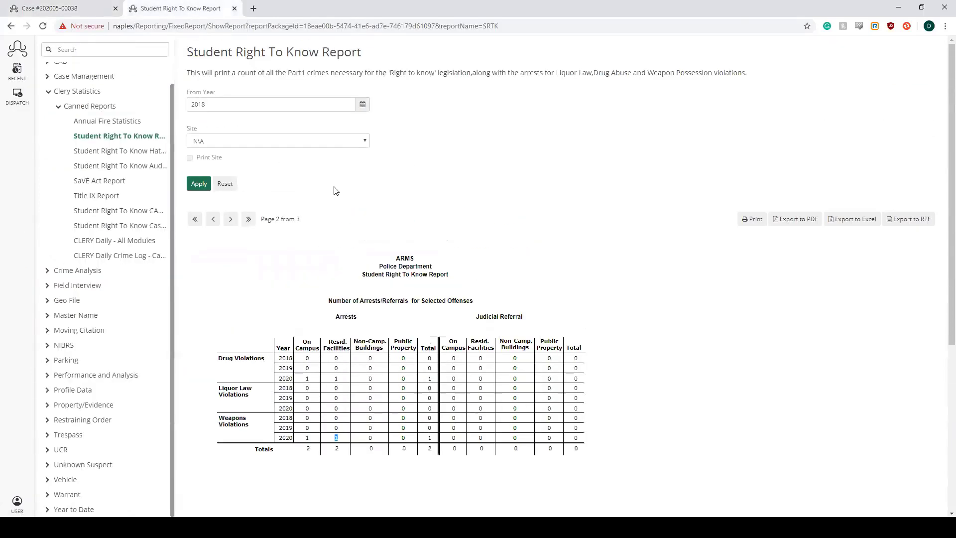
click(199, 185)
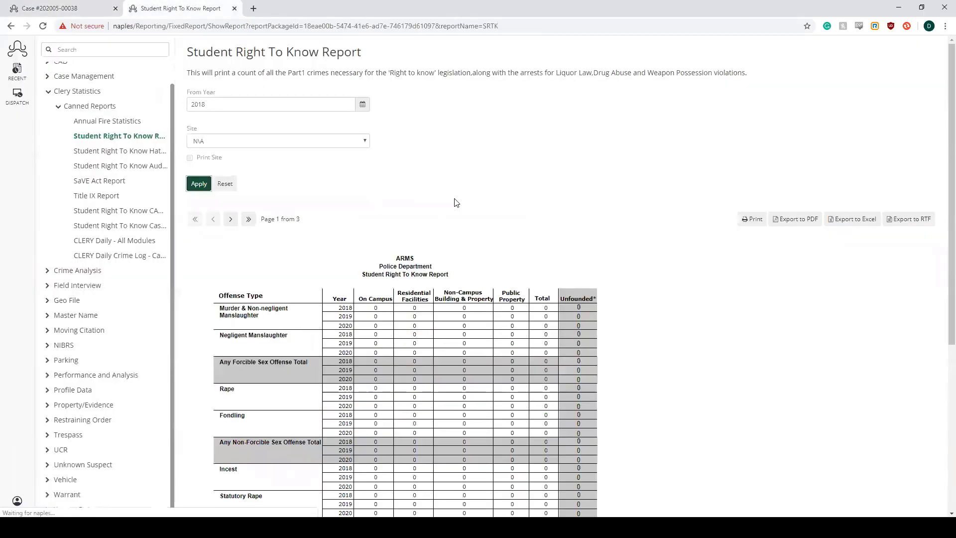
scroll(563, 216, down, 4)
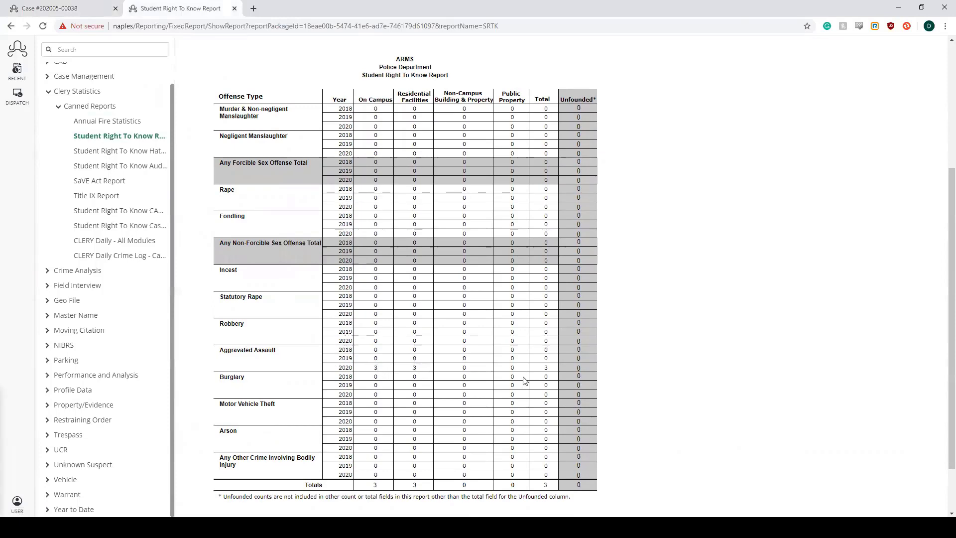
scroll(704, 403, up, 2)
Check the domestic violence figures on the third page of the Student Right To Know Report and return to the case
click(231, 120)
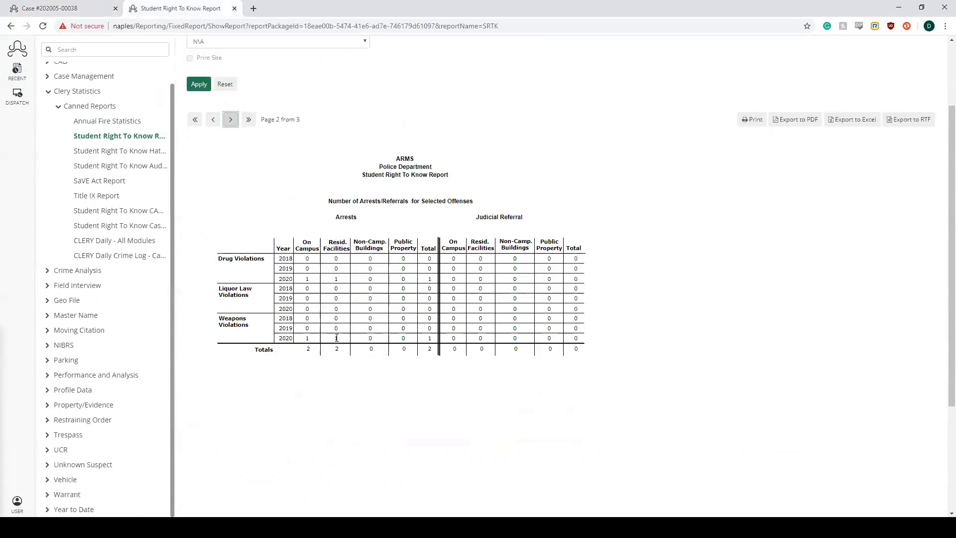
click(231, 121)
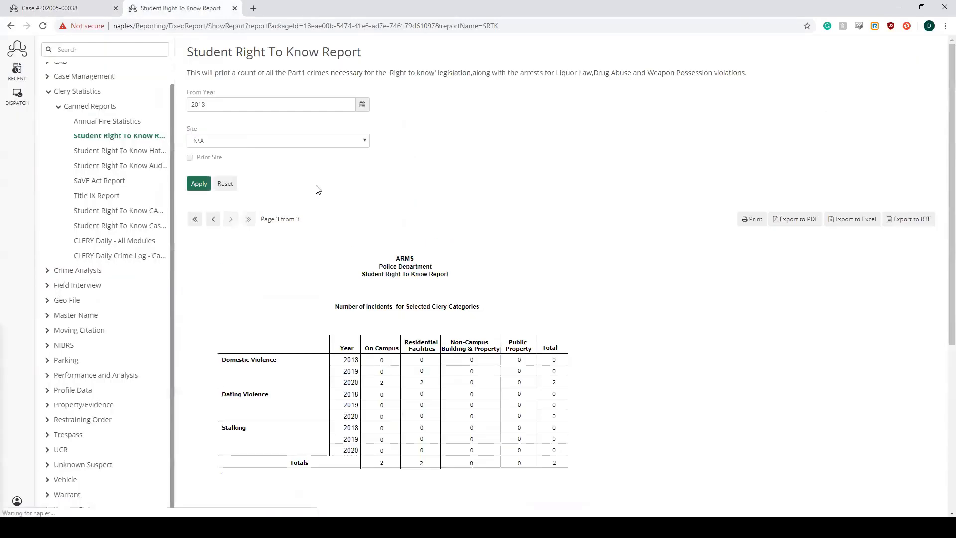
scroll(622, 313, down, 2)
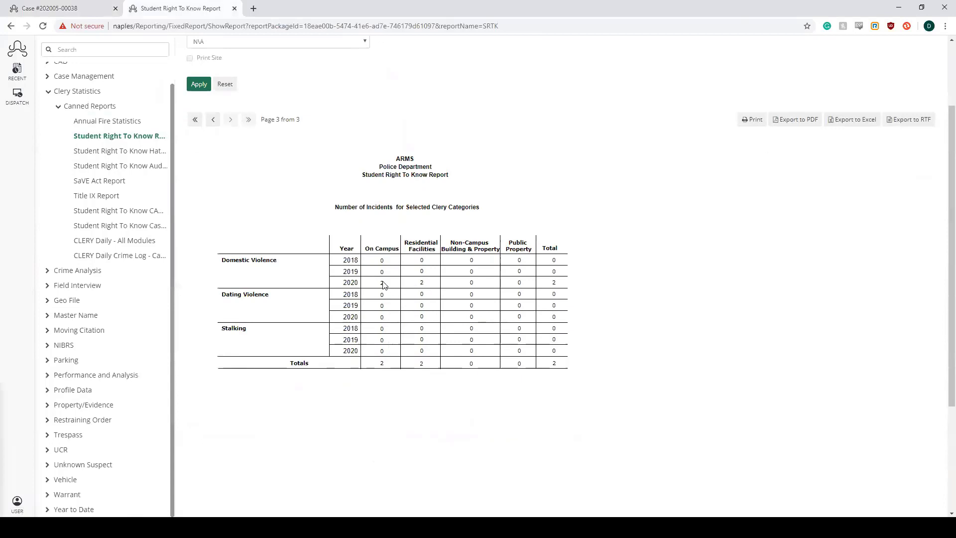
double_click(422, 282)
click(83, 8)
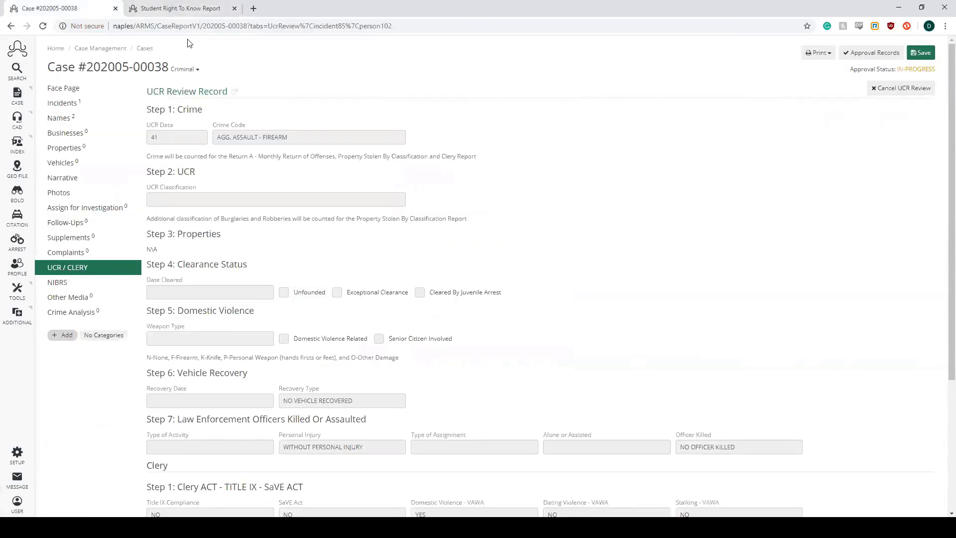
Run the CLERY Daily Crime Log - Case Management report from 05/16/2020 to 05/18/2020 and check the incident's general location
click(199, 10)
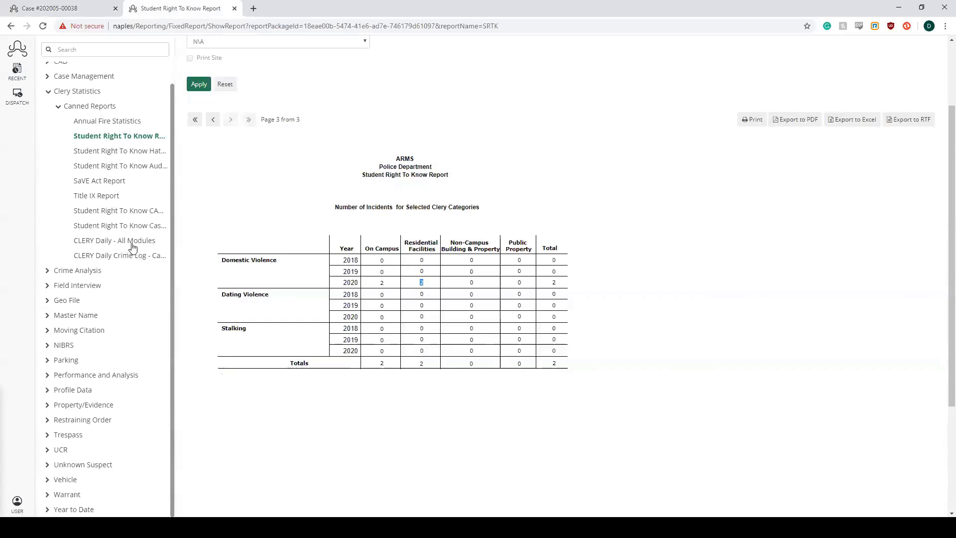
click(106, 256)
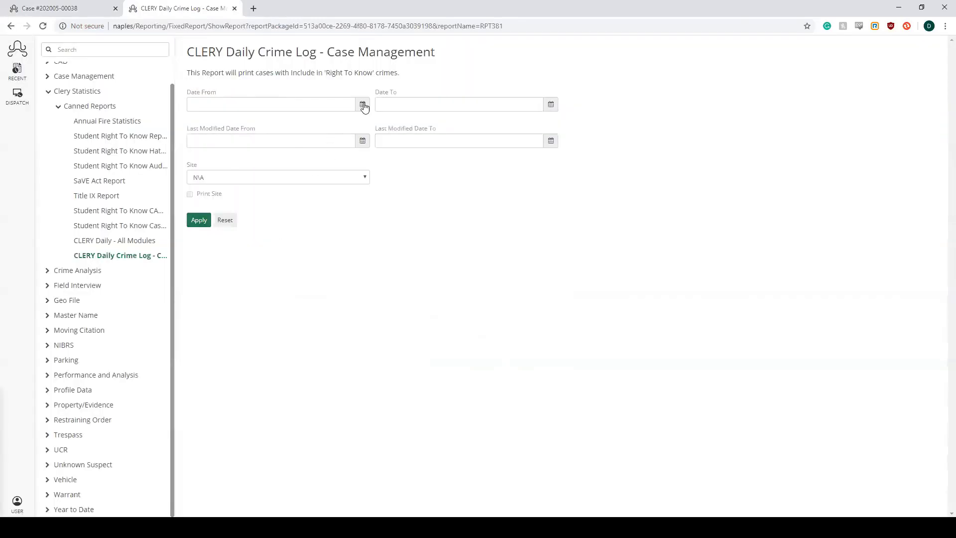
click(363, 104)
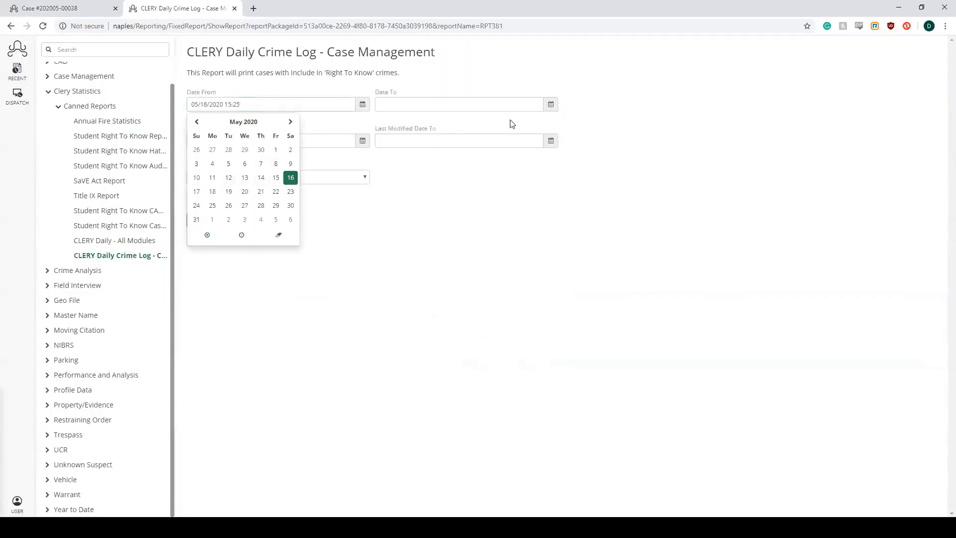
click(550, 104)
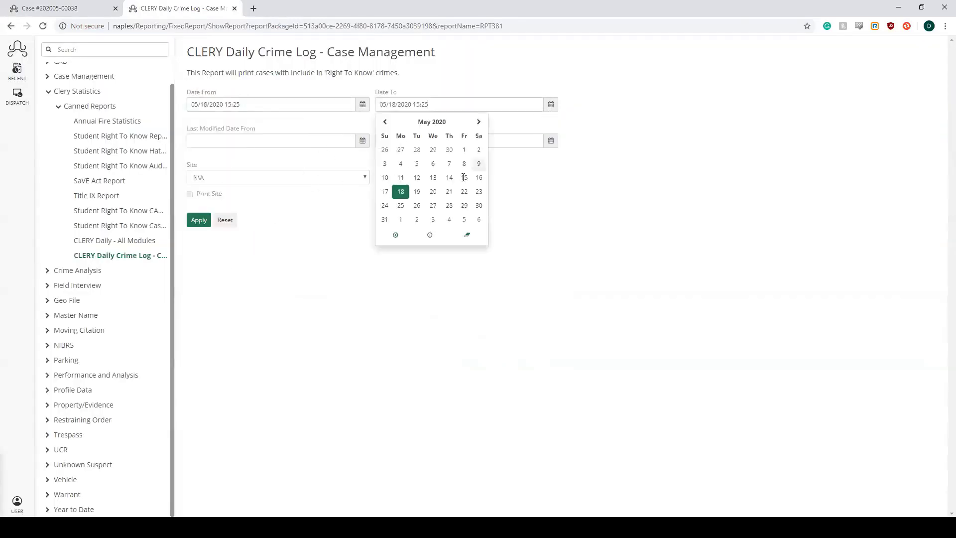
click(274, 254)
click(203, 220)
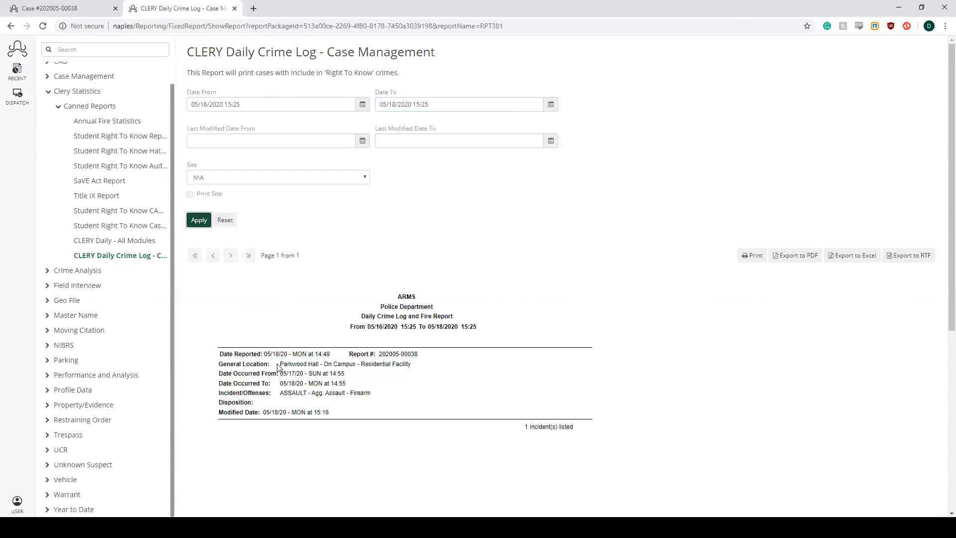
drag(280, 364, 409, 364)
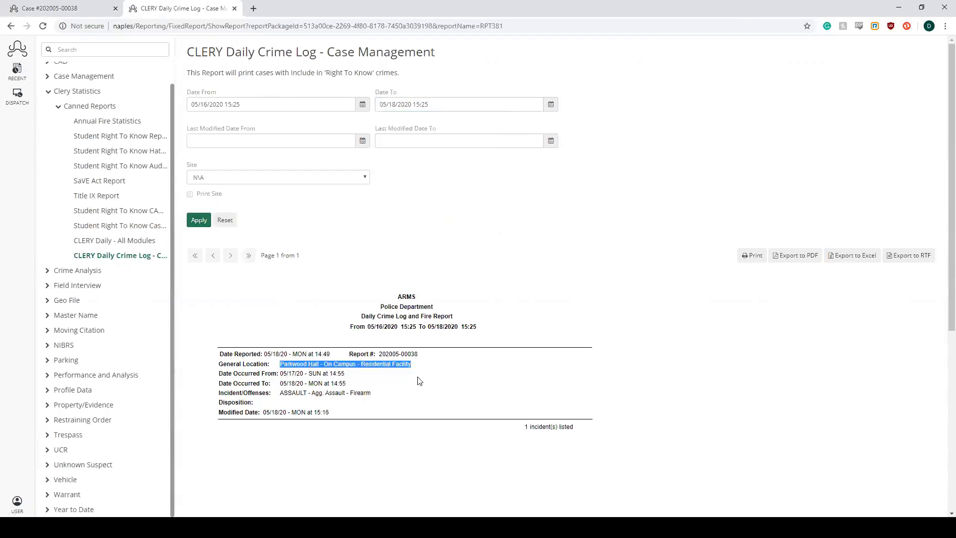
click(412, 366)
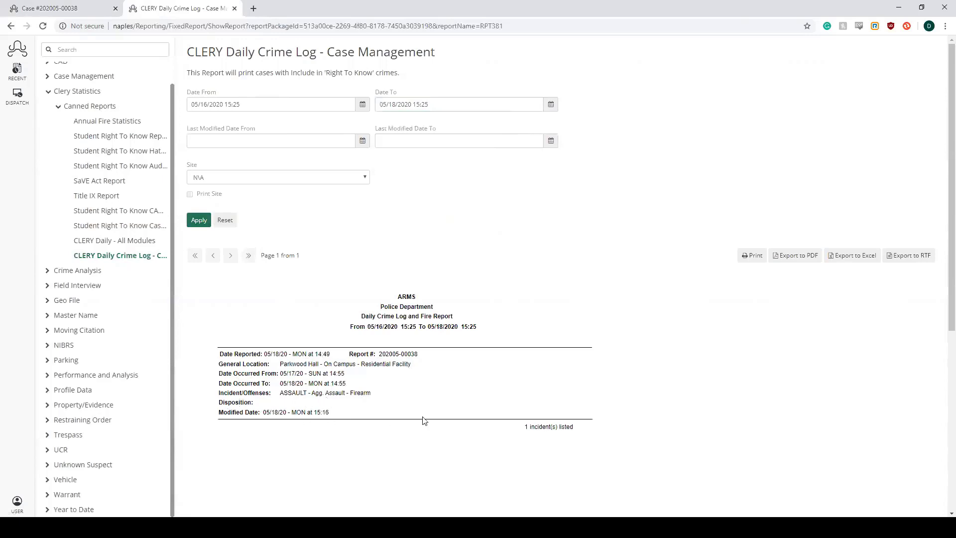
Rerun the Daily Crime Log with 02/06/2020 as the Date From and look through the incidents on its first page
click(362, 104)
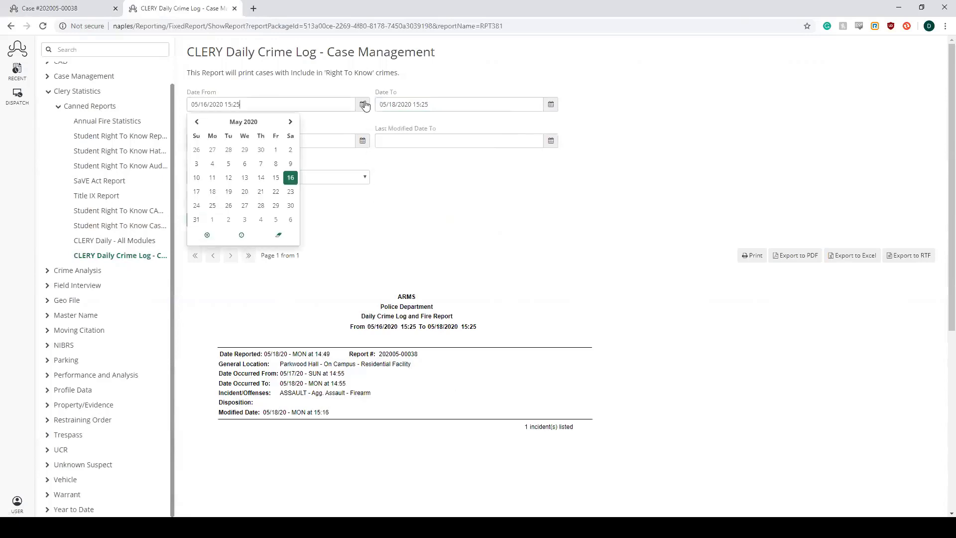
click(198, 122)
click(198, 123)
click(198, 122)
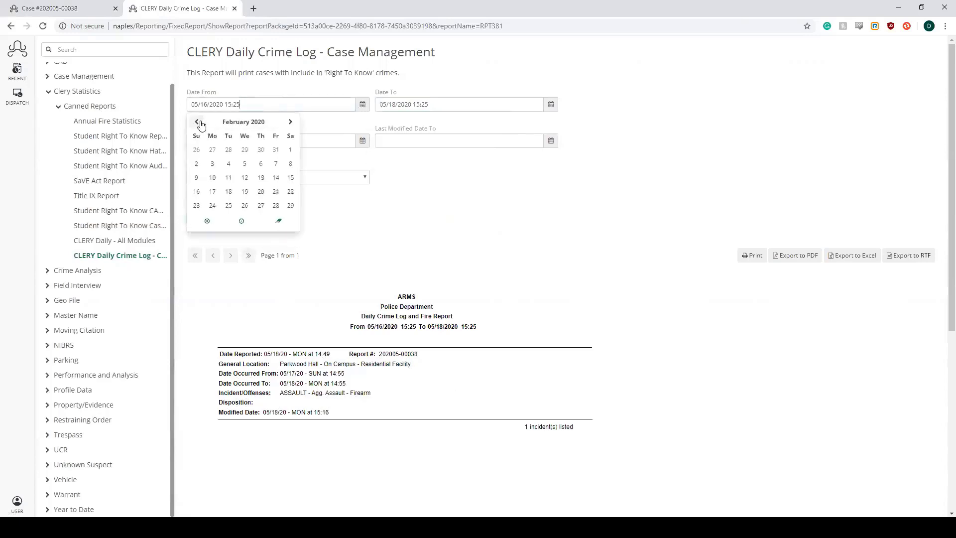
click(264, 168)
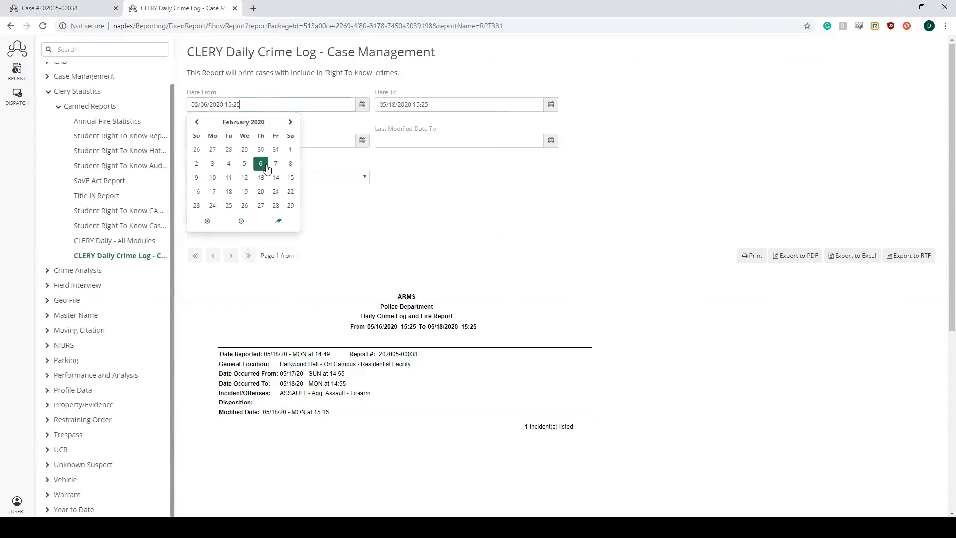
click(392, 260)
click(198, 220)
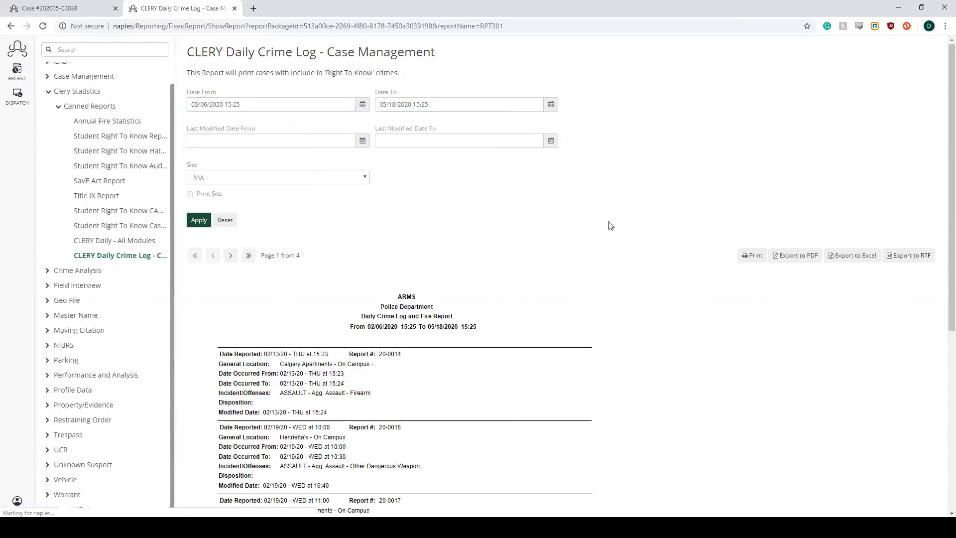
scroll(517, 326, down, 3)
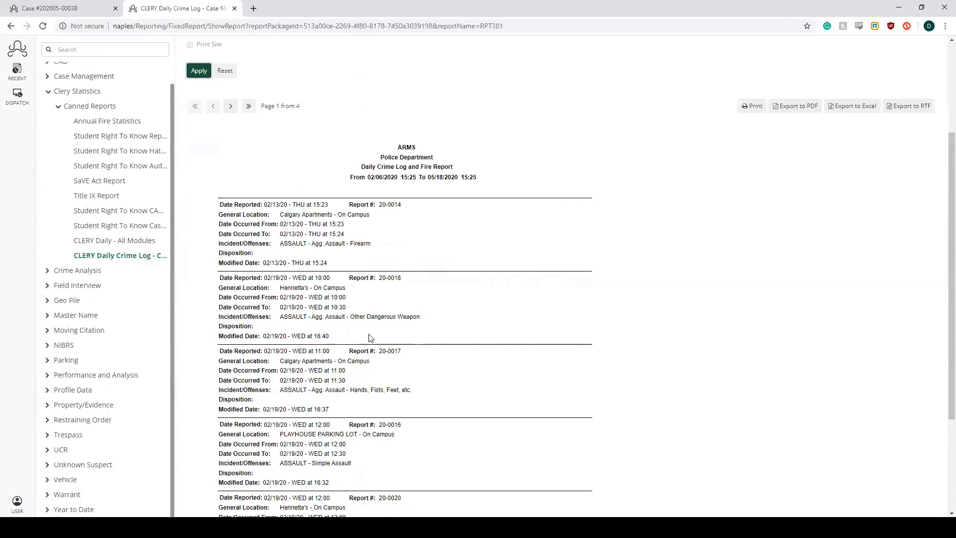
scroll(419, 296, down, 4)
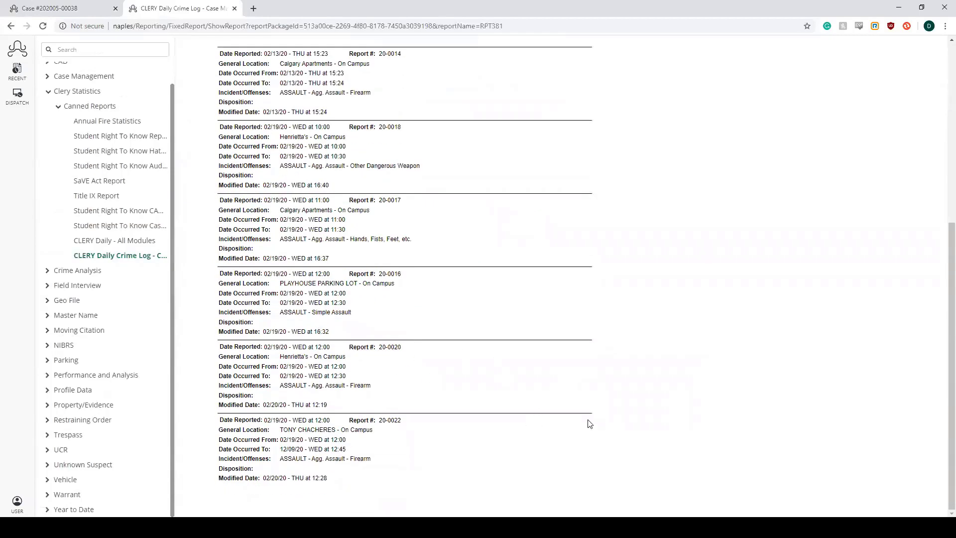
scroll(589, 421, up, 7)
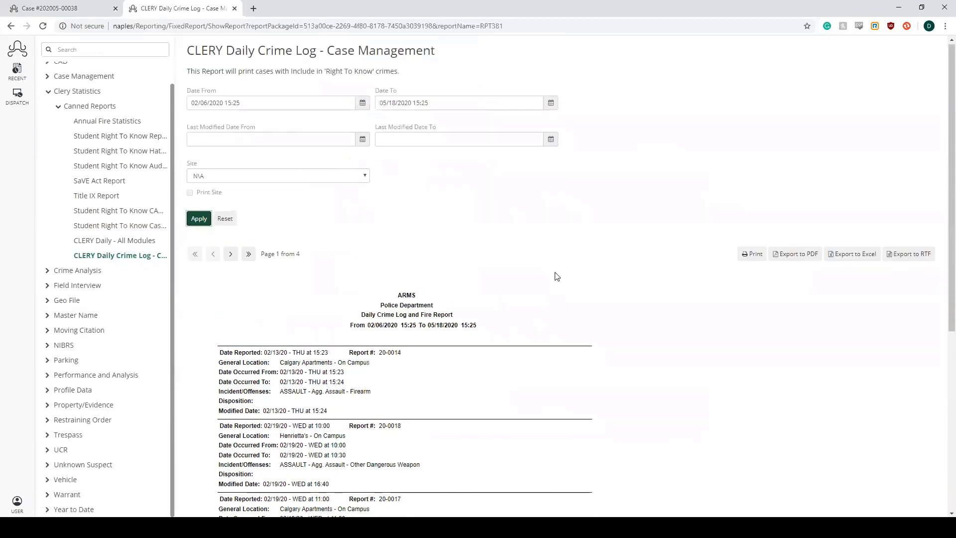
scroll(556, 276, up, 1)
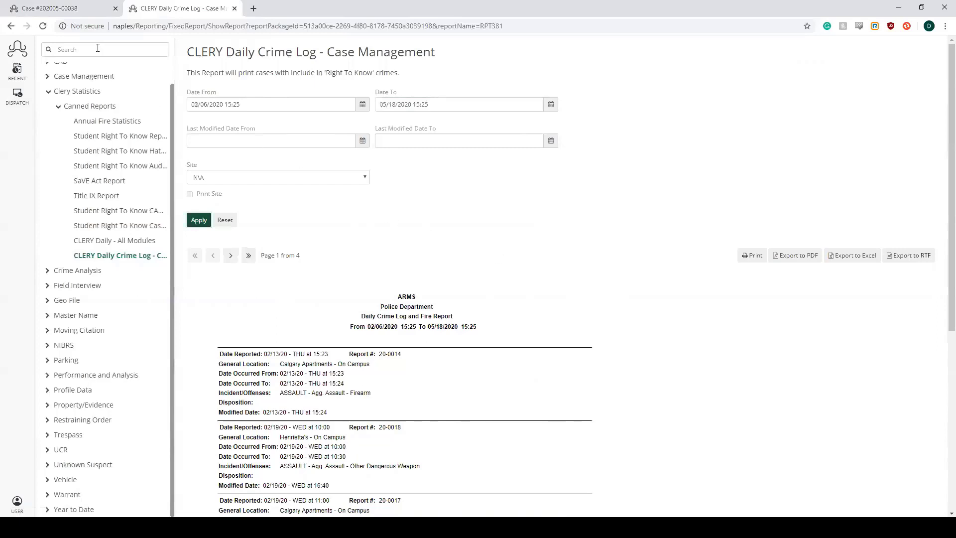
Switch to PowerPoint and show the opening slide of the Webinar Intro and QA presentation
click(83, 11)
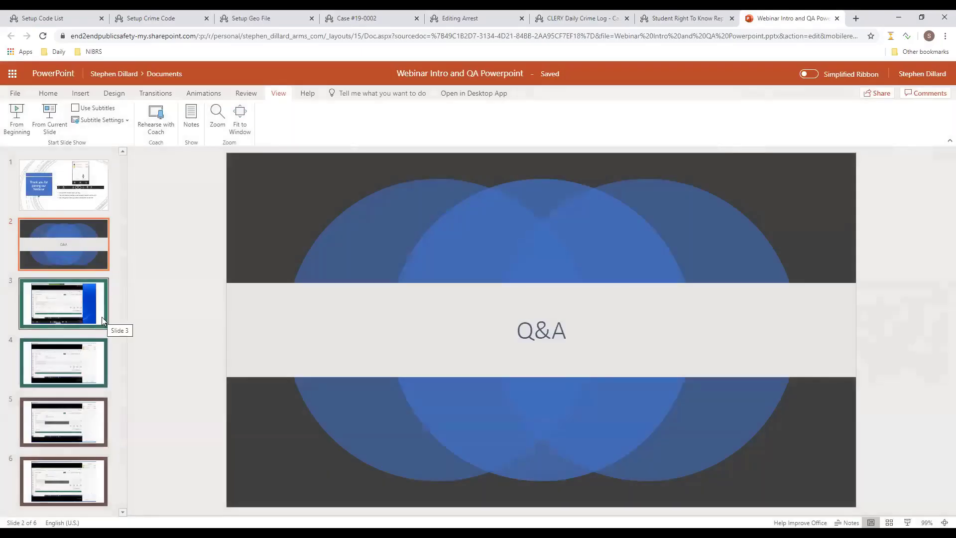
click(73, 187)
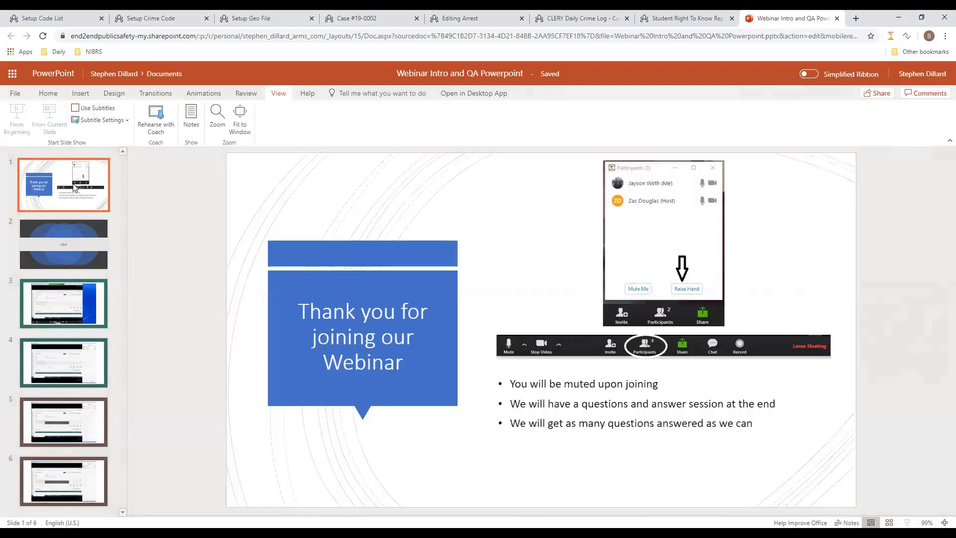
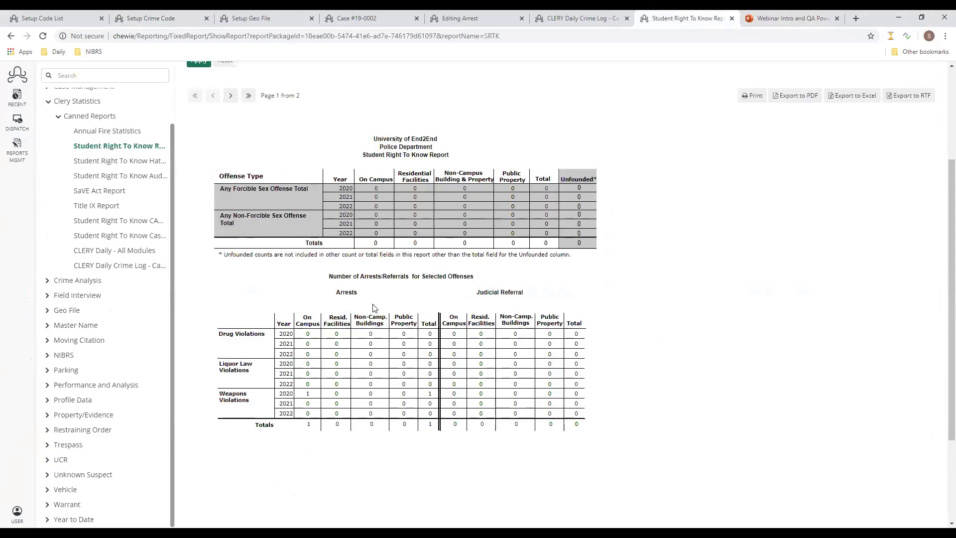
Switch to the open criminal case in ARMS and show its Face Page
click(374, 17)
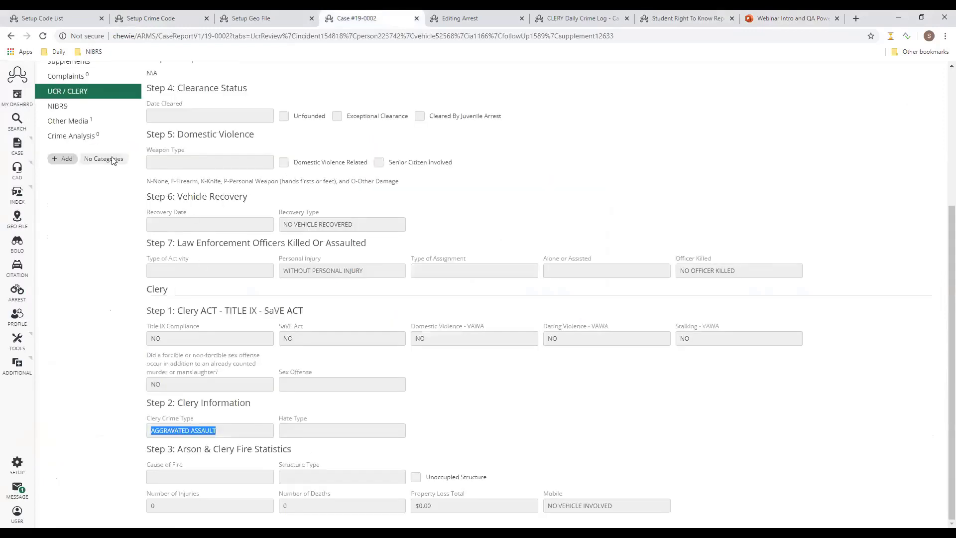
scroll(114, 161, up, 5)
click(124, 120)
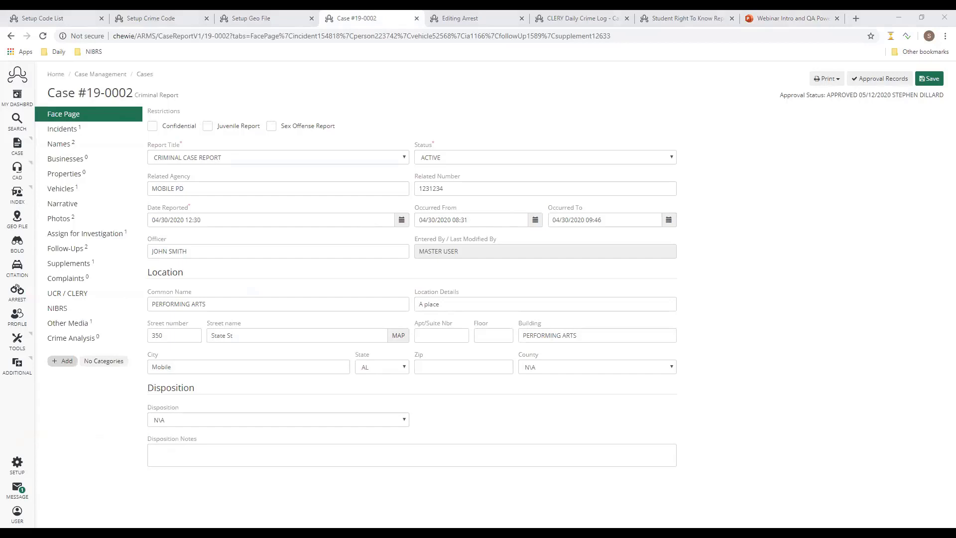
Review the arrest's charges and UCR Statistics, and show the available Stat Code options
click(483, 21)
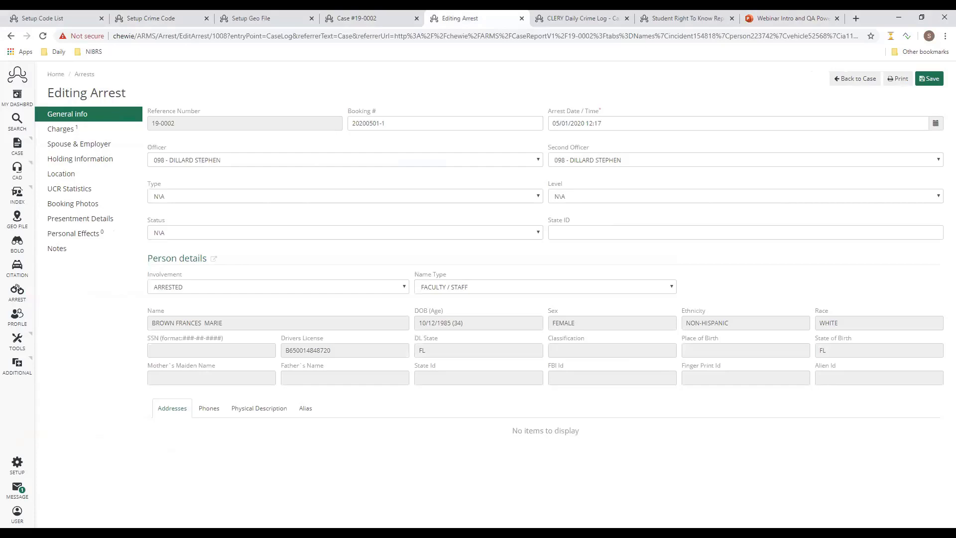
click(85, 128)
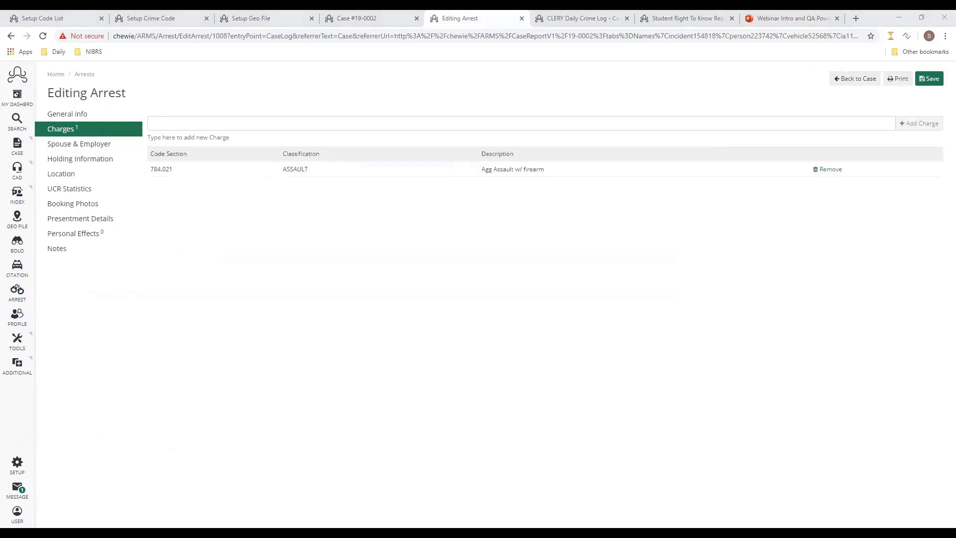
click(93, 191)
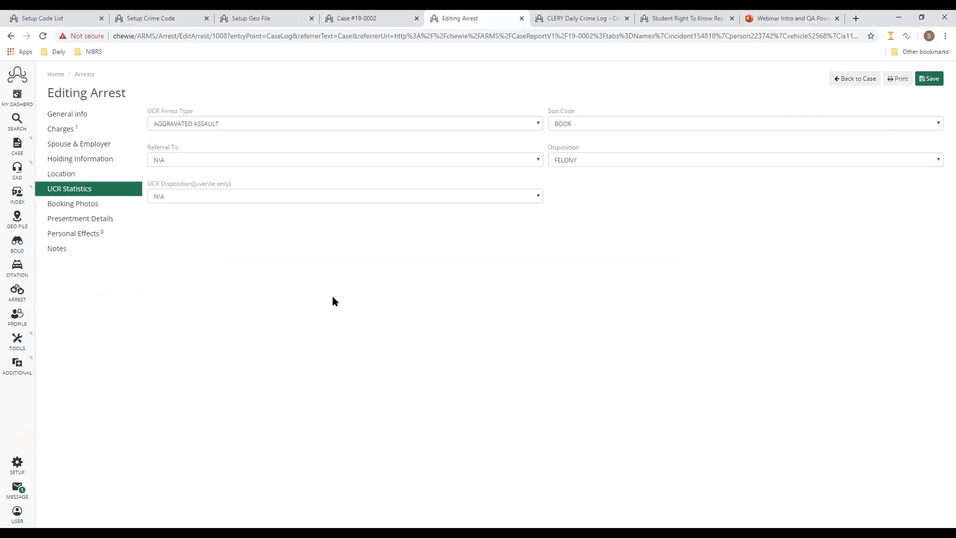
click(571, 126)
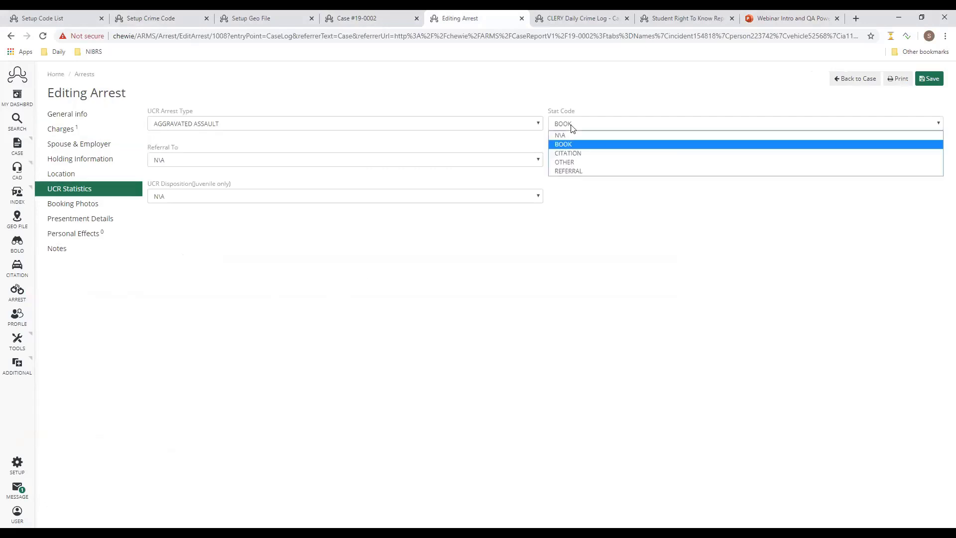